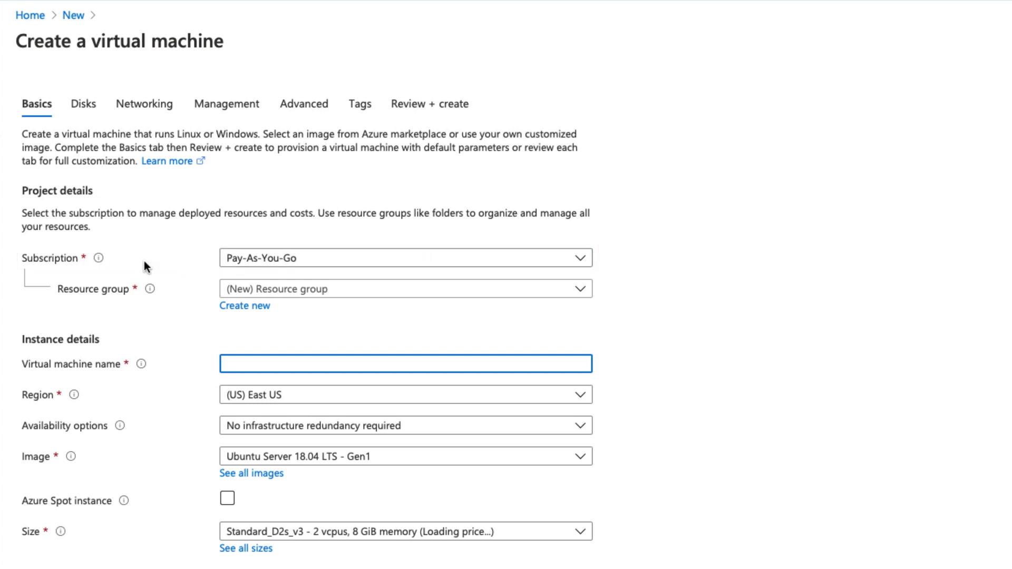
- Keep Pay-As-You-Go as the subscription and check the empty resource group list
click(385, 263)
click(392, 264)
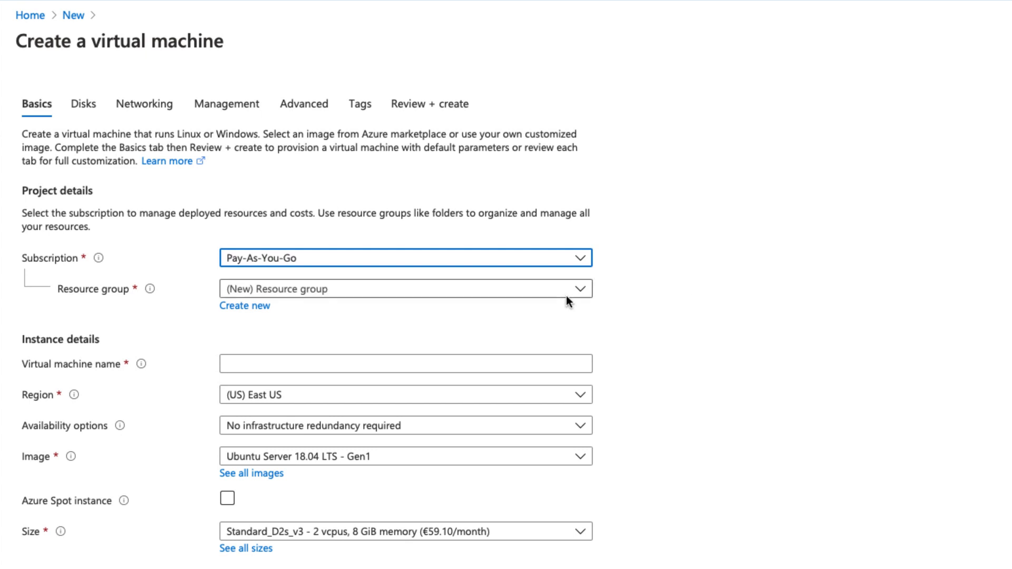
click(429, 295)
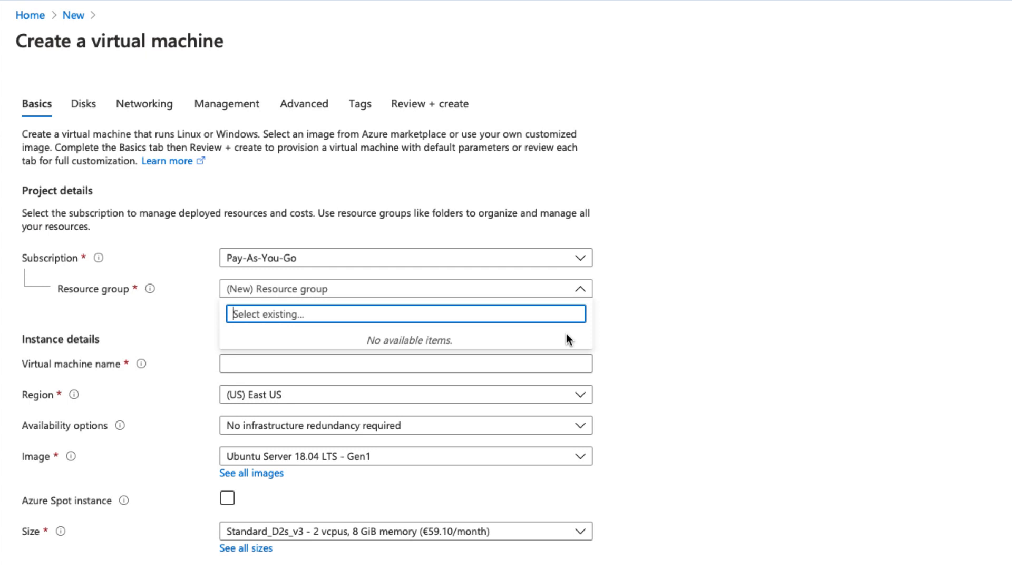
click(628, 333)
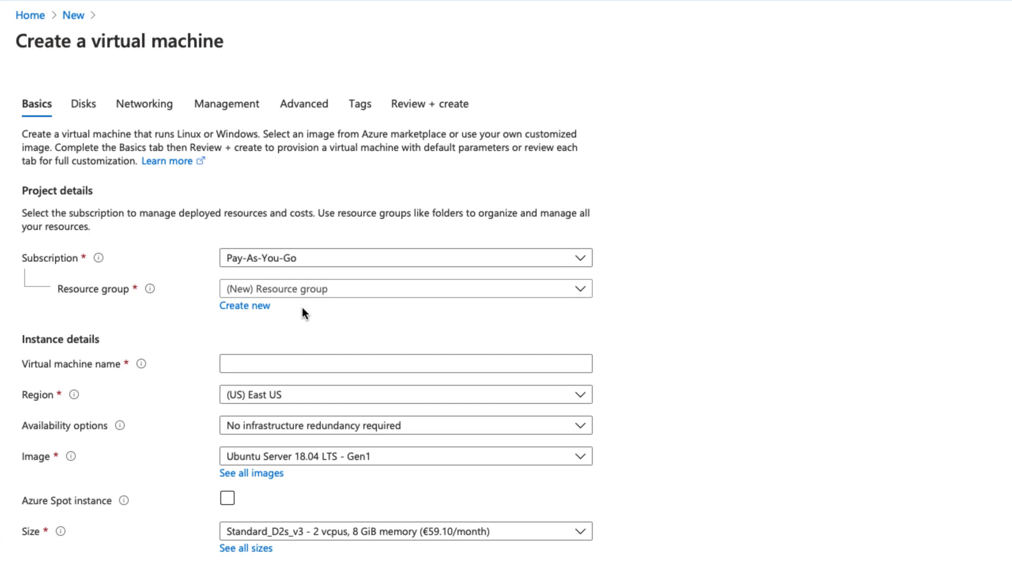
click(314, 295)
click(315, 296)
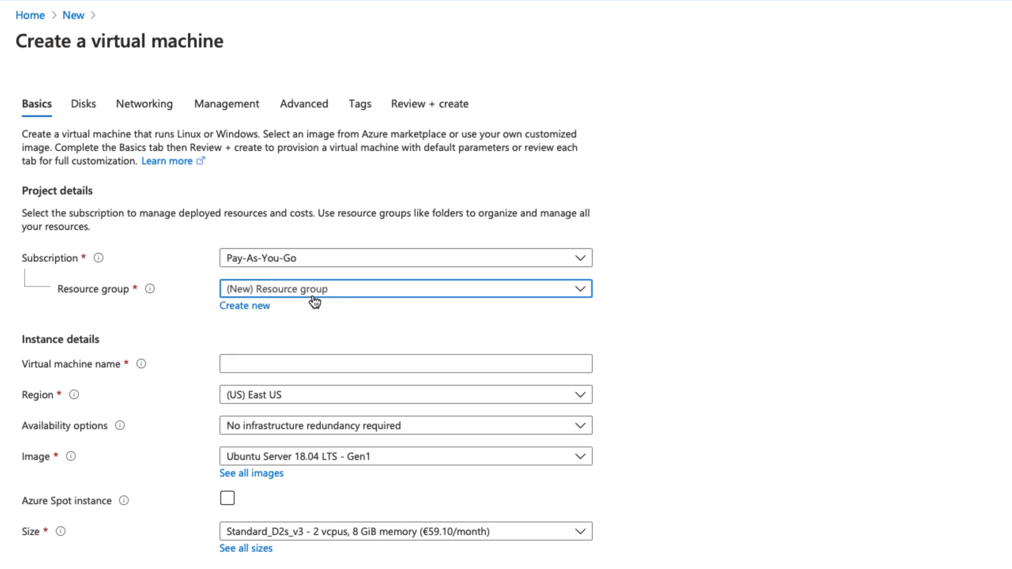
- Create a new resource group named AZ-900-RG
click(257, 307)
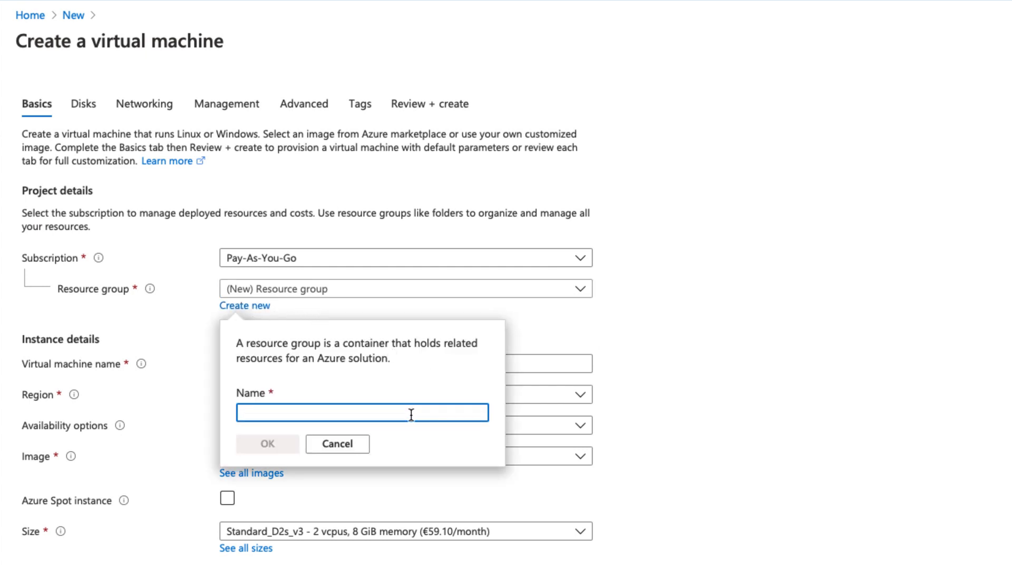
text(AZ)
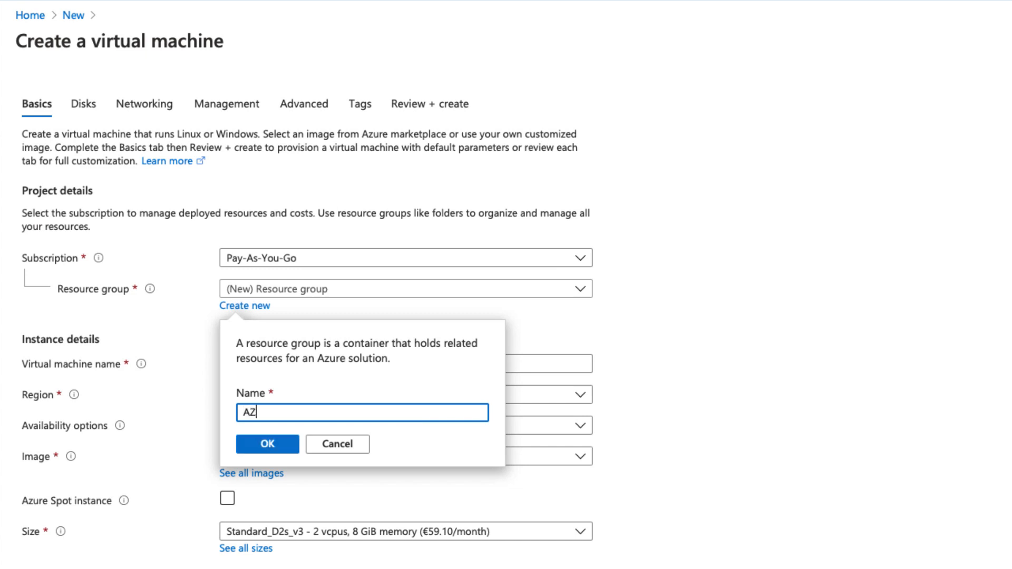
text(-900-RG)
drag(281, 415, 298, 414)
click(329, 414)
click(289, 443)
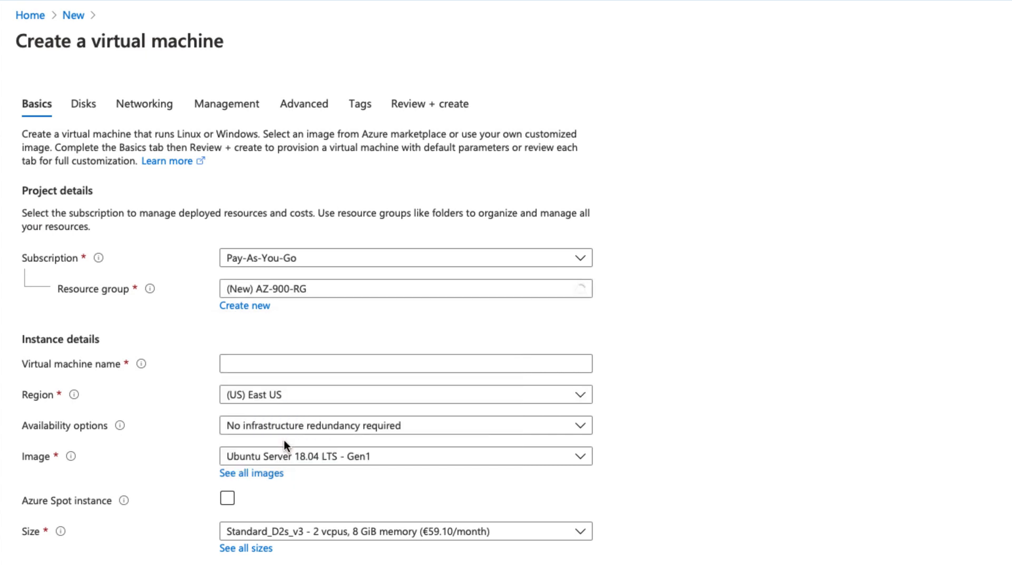
- Name the VM Webserver01, pick the (Europe) West Europe region, and review availability options
click(260, 363)
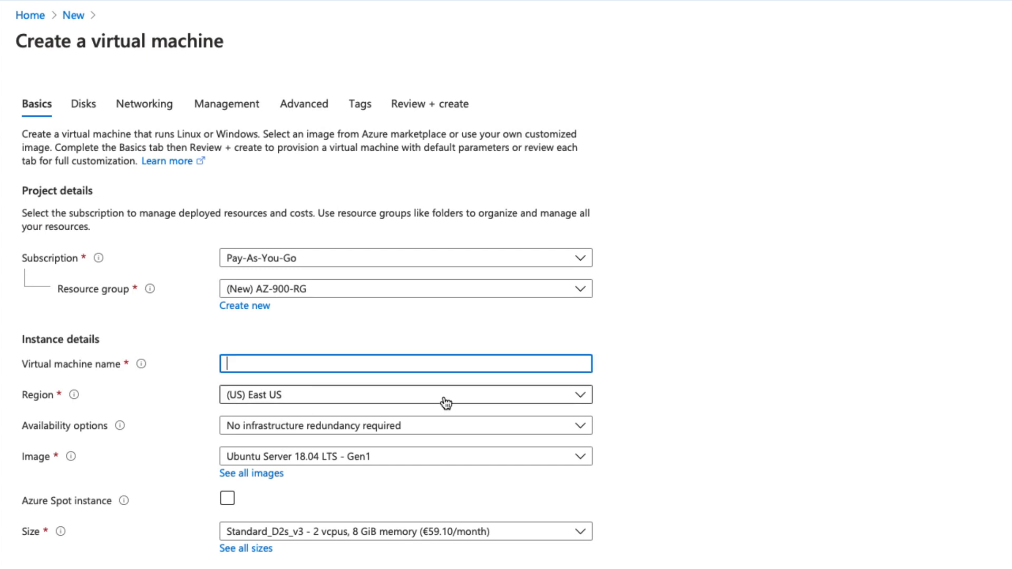
text(Webserver01)
click(422, 398)
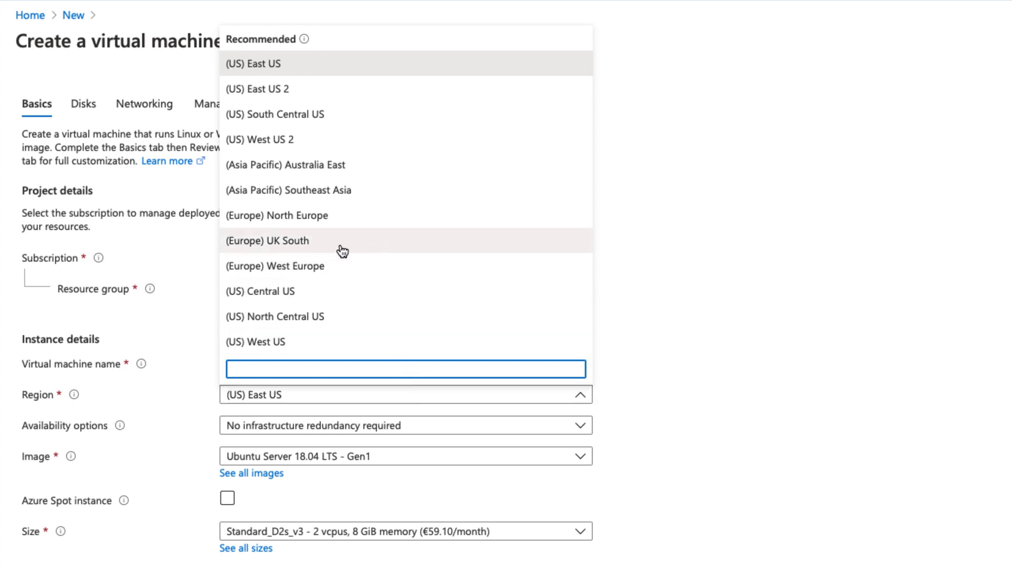
click(347, 268)
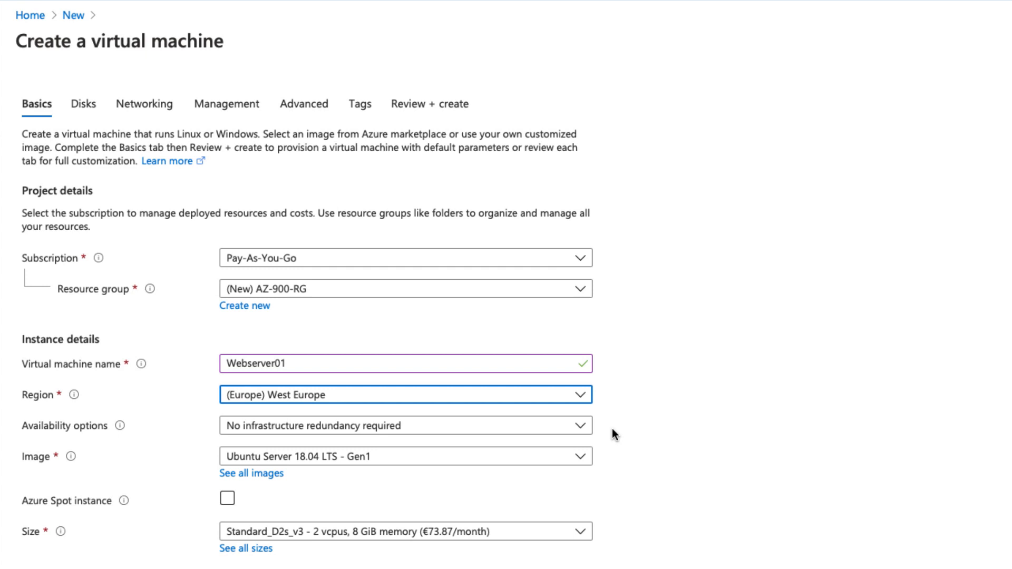
click(580, 427)
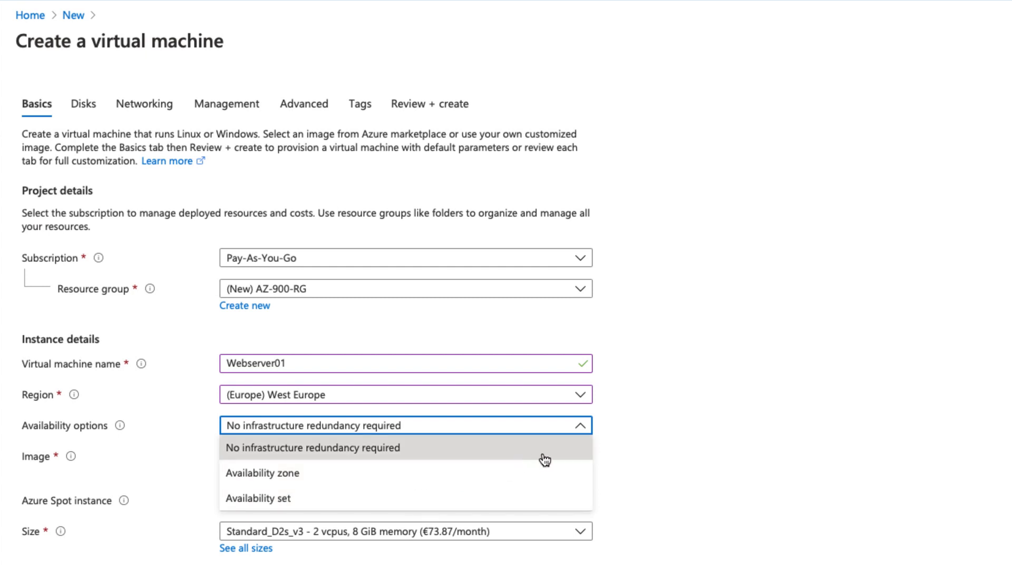
click(618, 442)
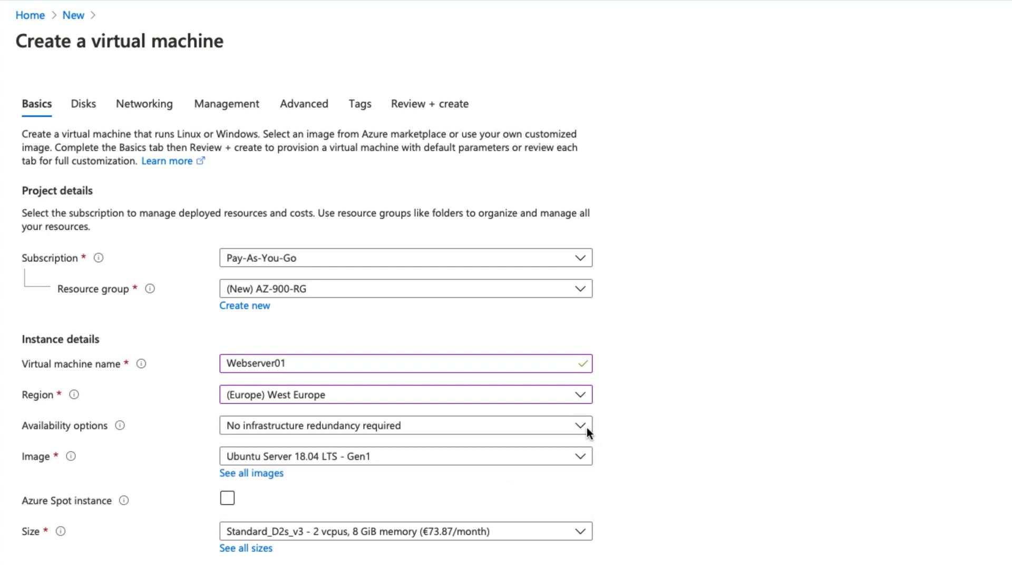
click(535, 399)
text(uk)
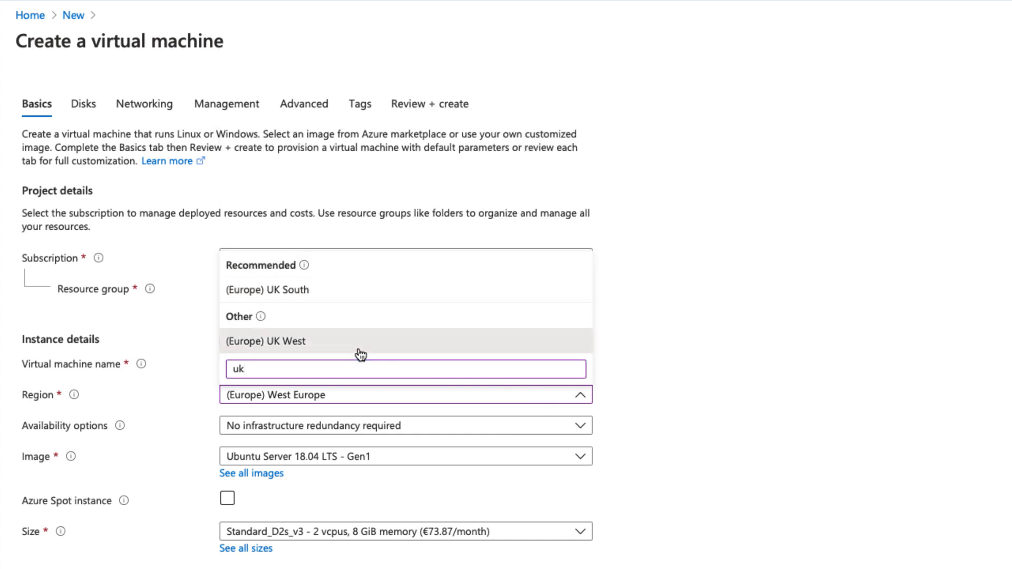
click(360, 348)
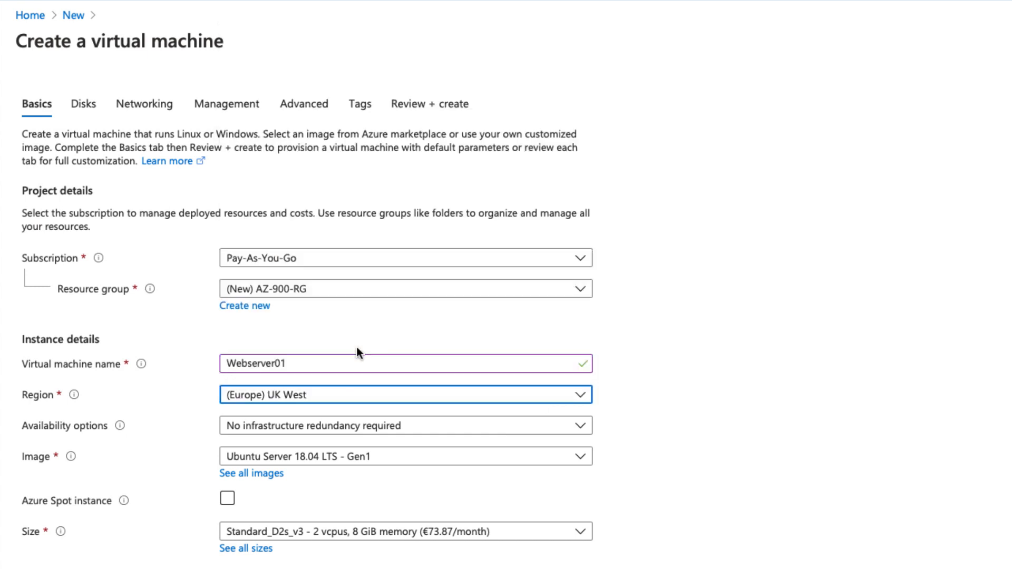
click(447, 430)
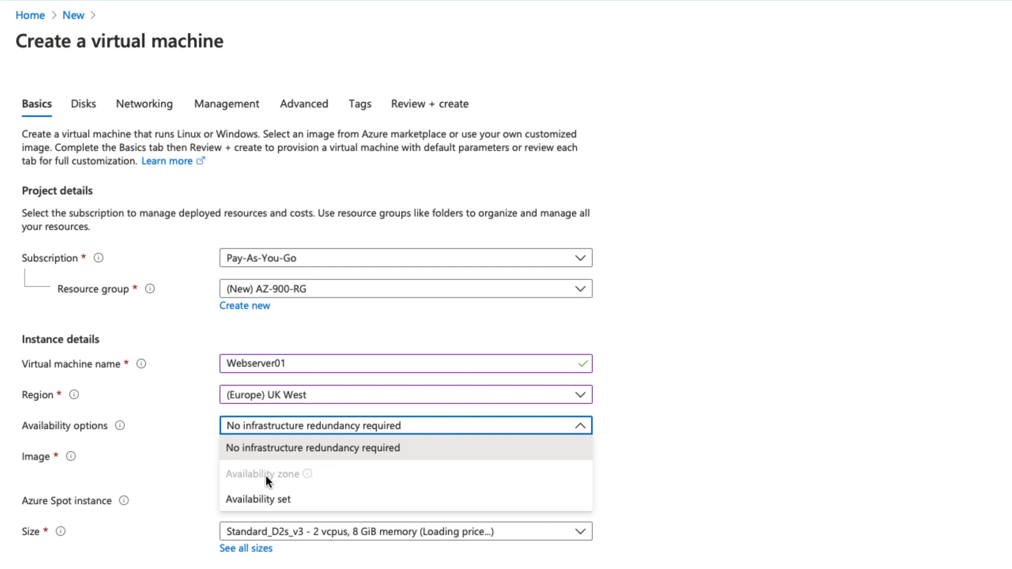
click(627, 471)
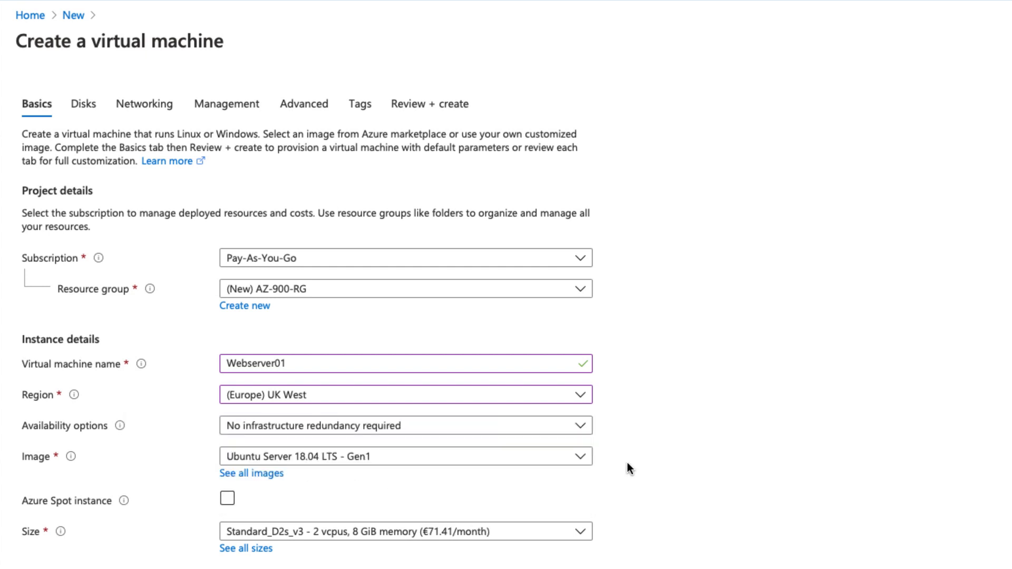
click(580, 428)
click(580, 429)
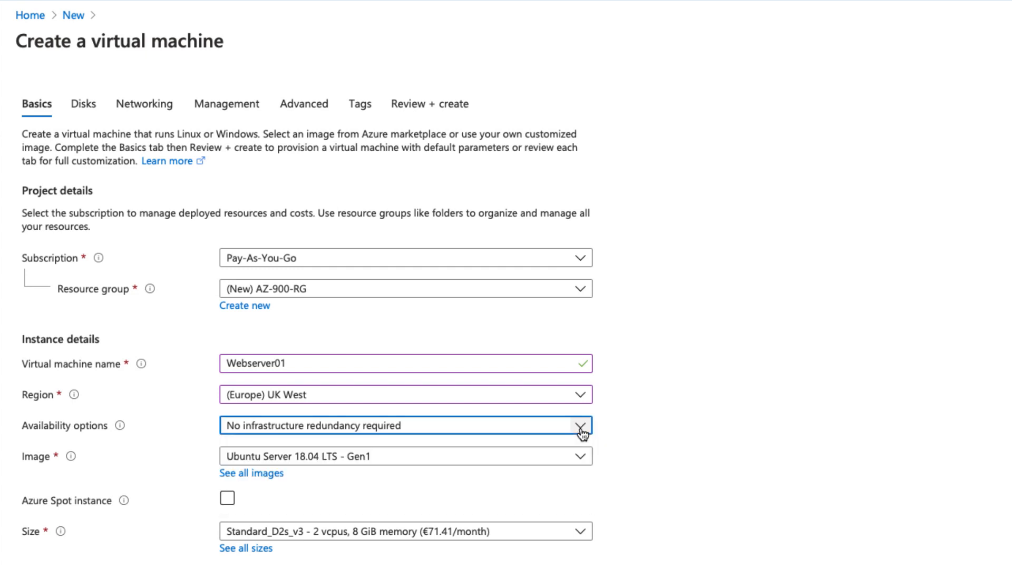
click(564, 395)
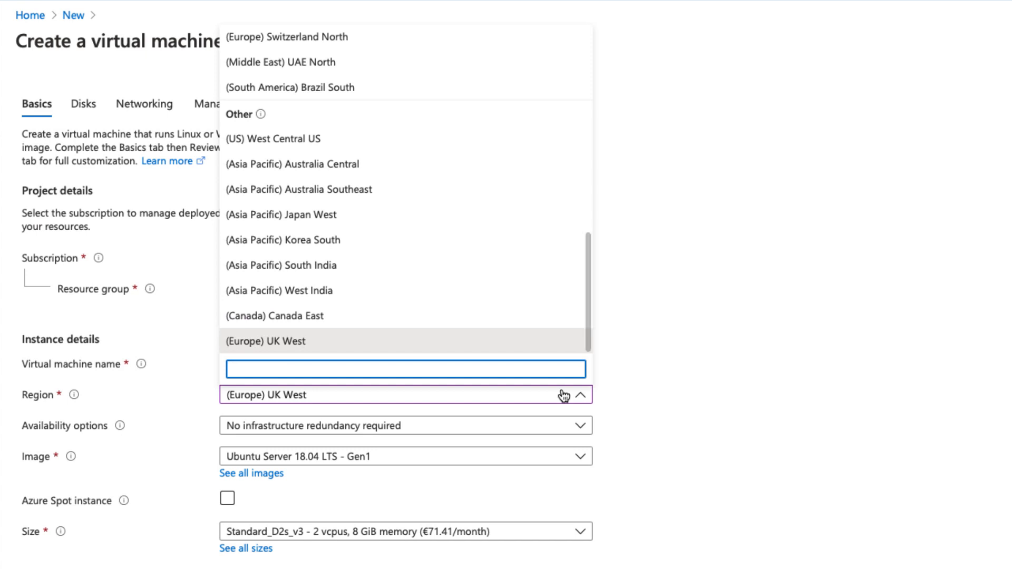
text(wes)
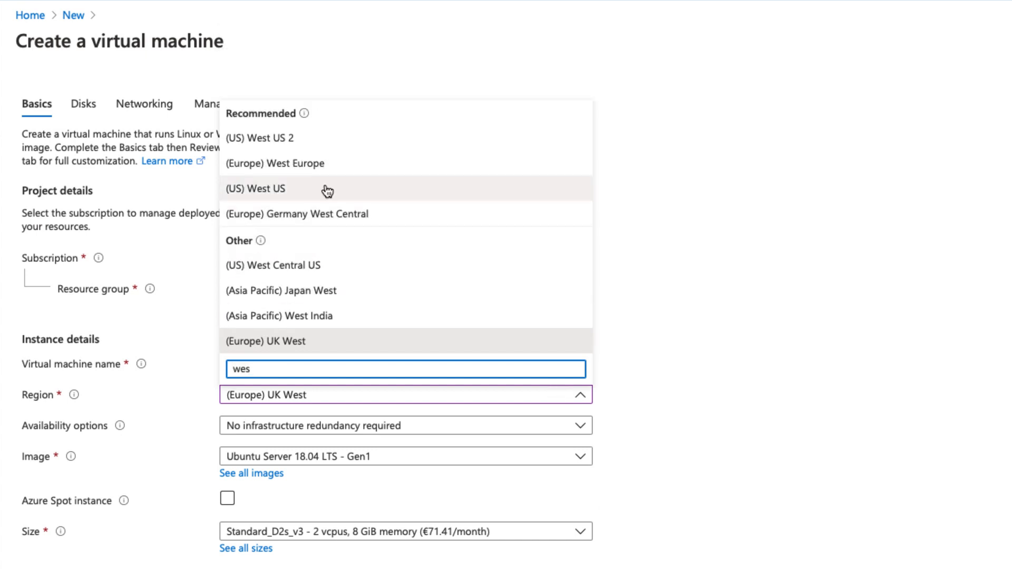
click(315, 163)
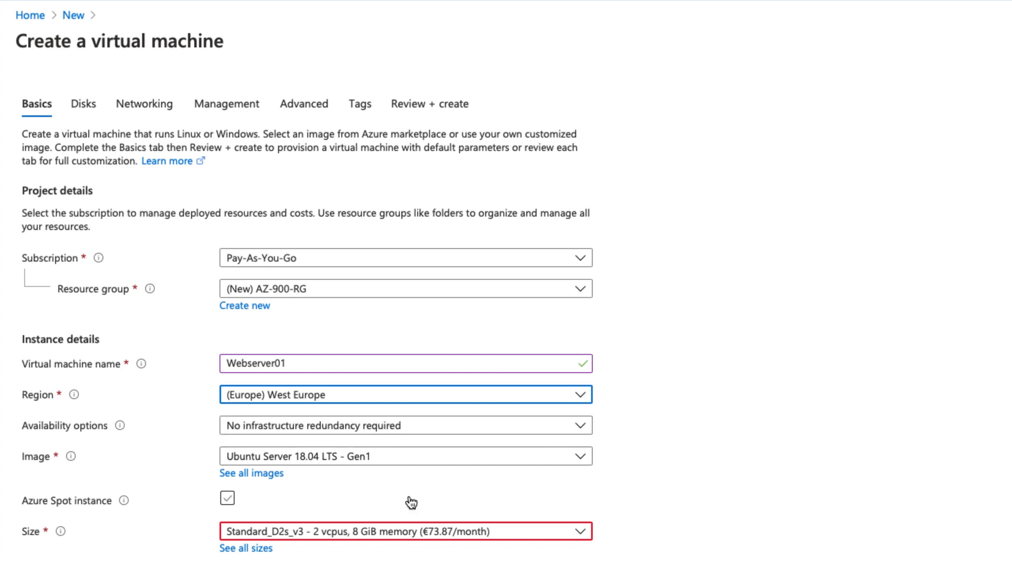
click(579, 459)
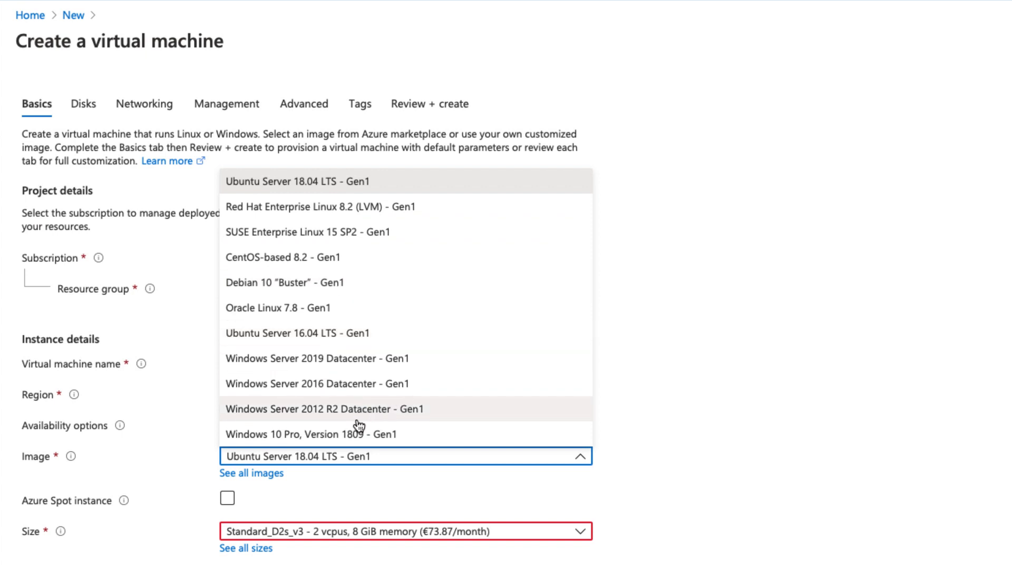
click(647, 441)
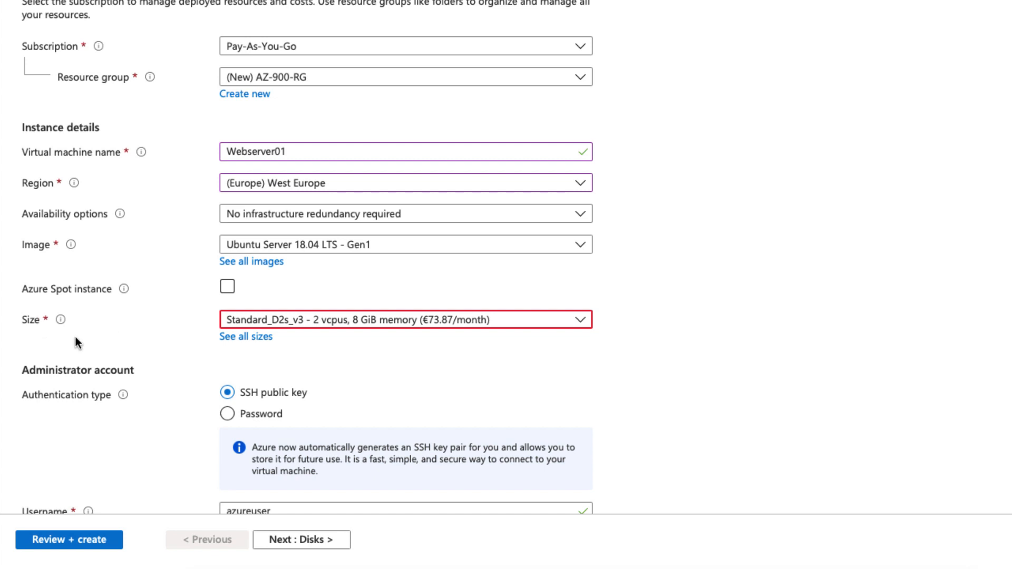
- Choose the B1s size (1 vCPU, 1 GiB, €7.39/month) from the full VM size list
click(248, 338)
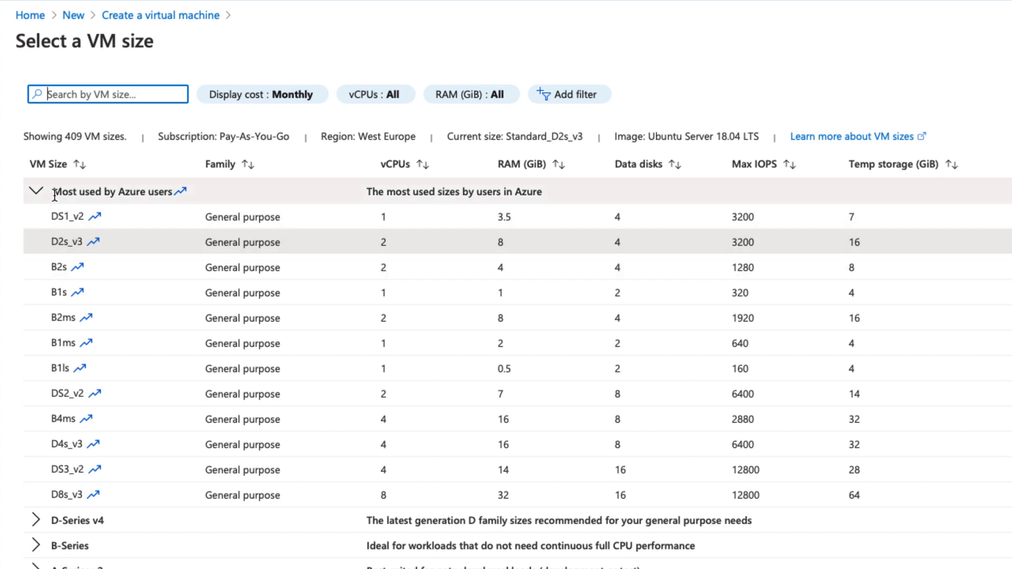
drag(53, 191, 180, 202)
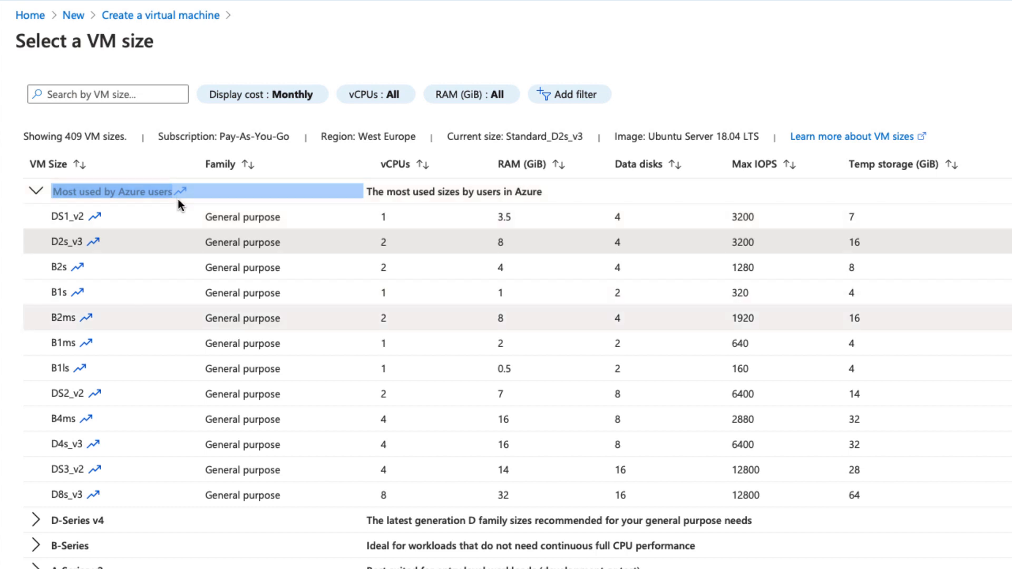
click(10, 437)
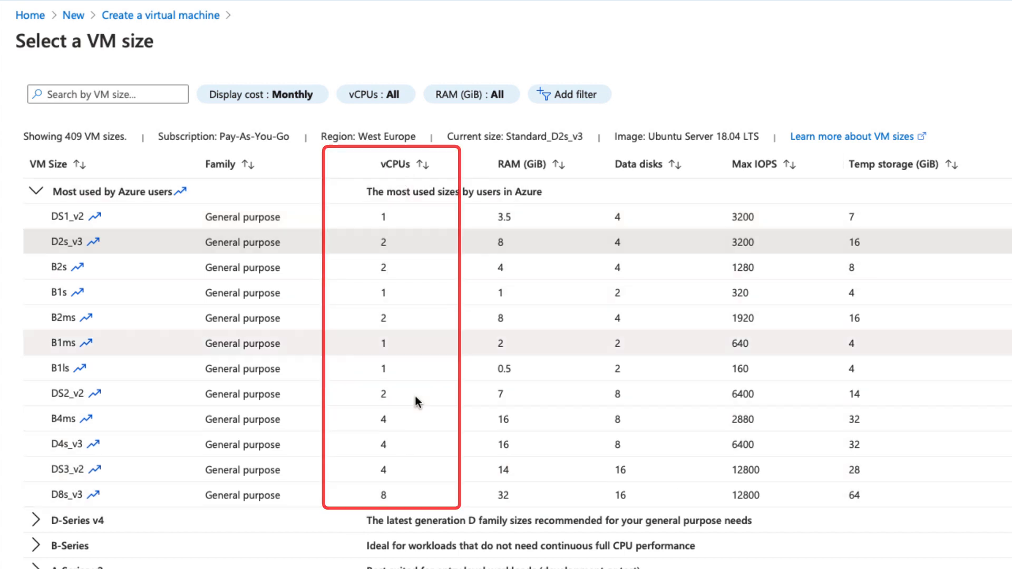
click(403, 452)
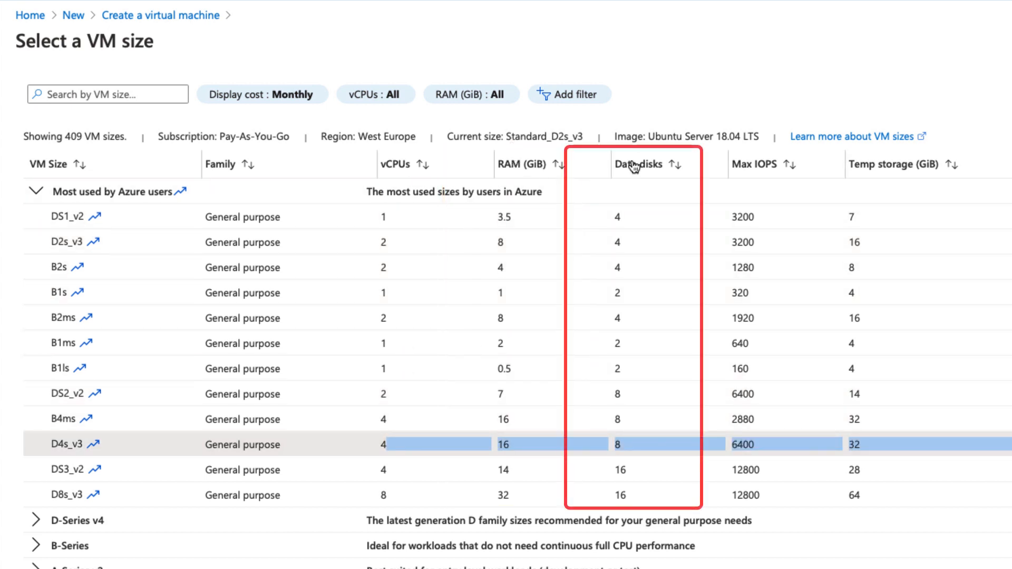
click(617, 367)
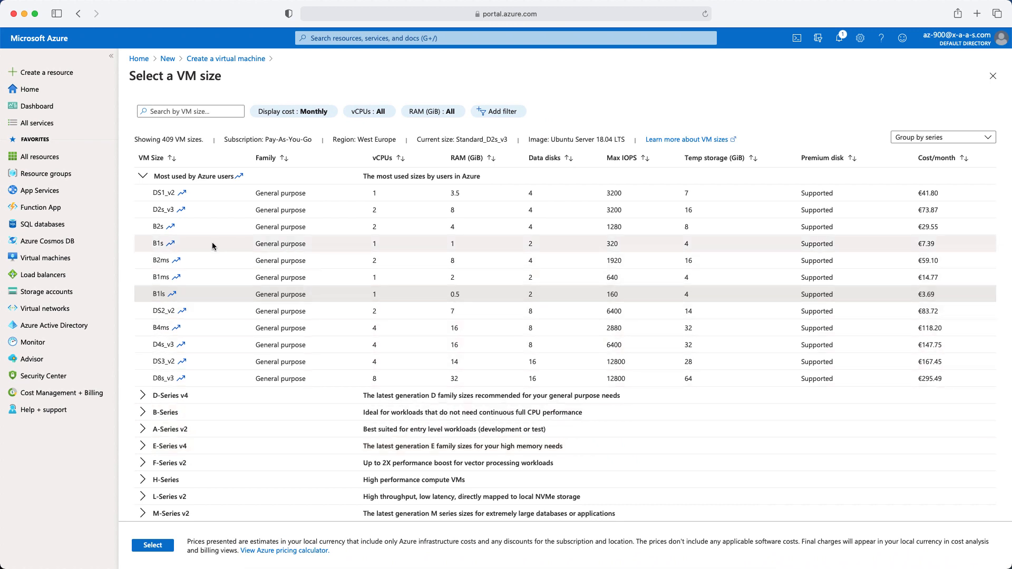
triple_click(154, 245)
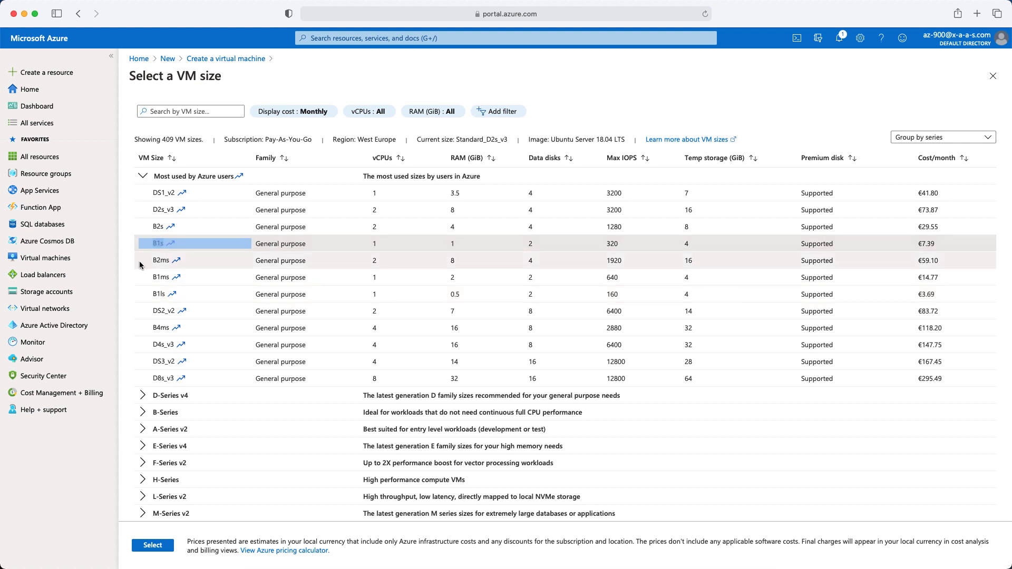
click(128, 248)
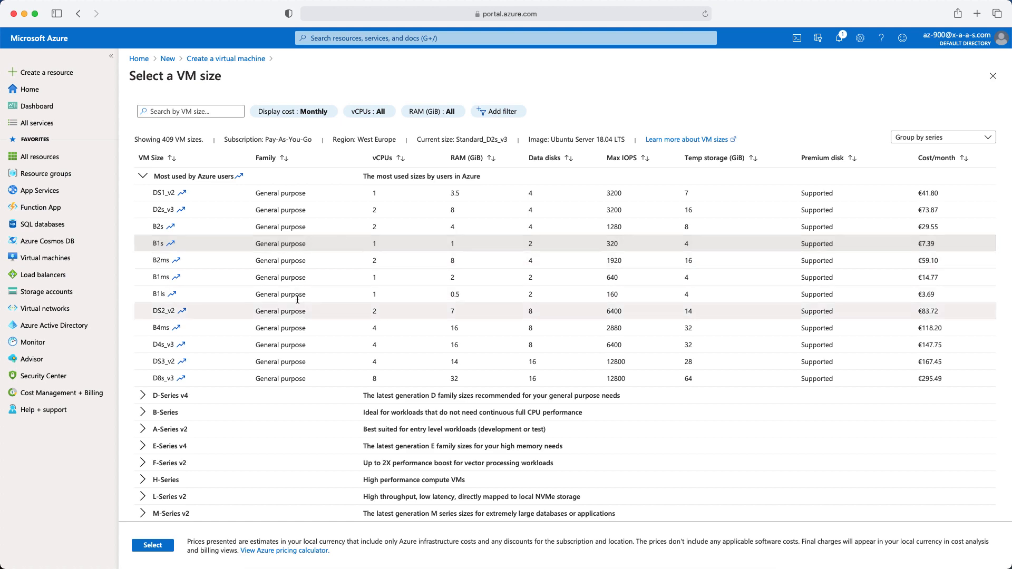
click(161, 548)
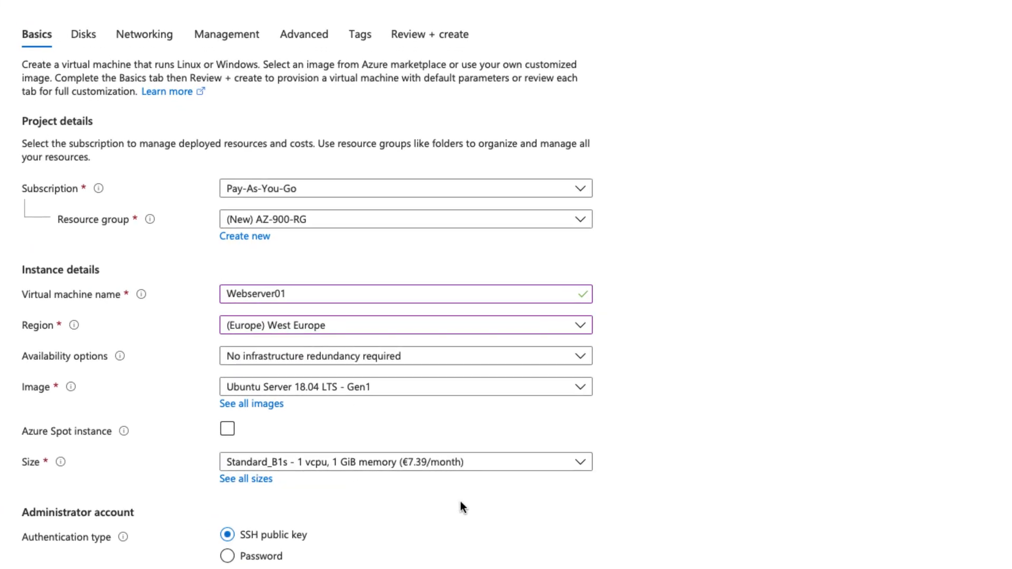
- Switch to password authentication with username adminuser, entering and confirming the password
scroll(453, 511, down, 4)
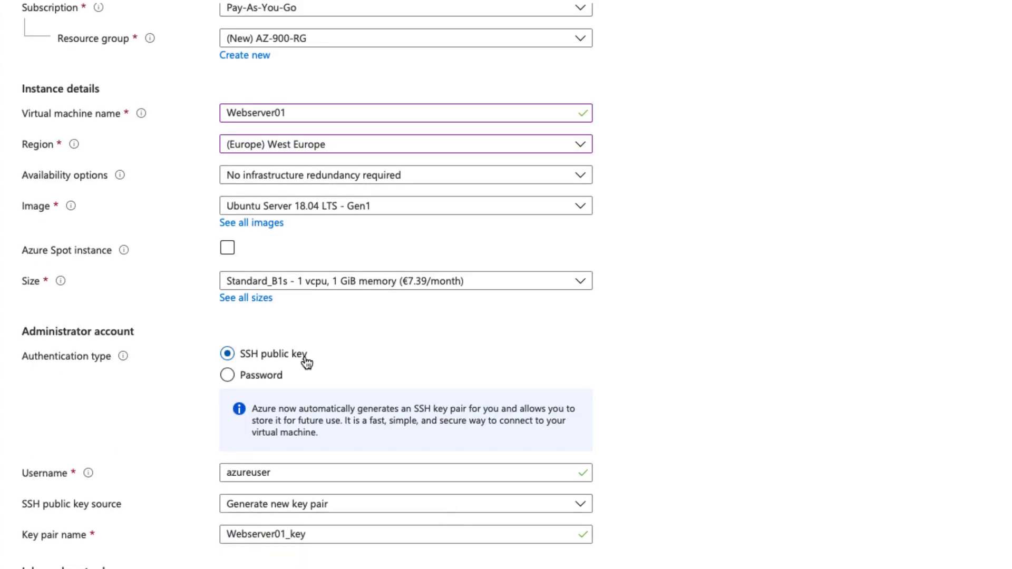
click(227, 375)
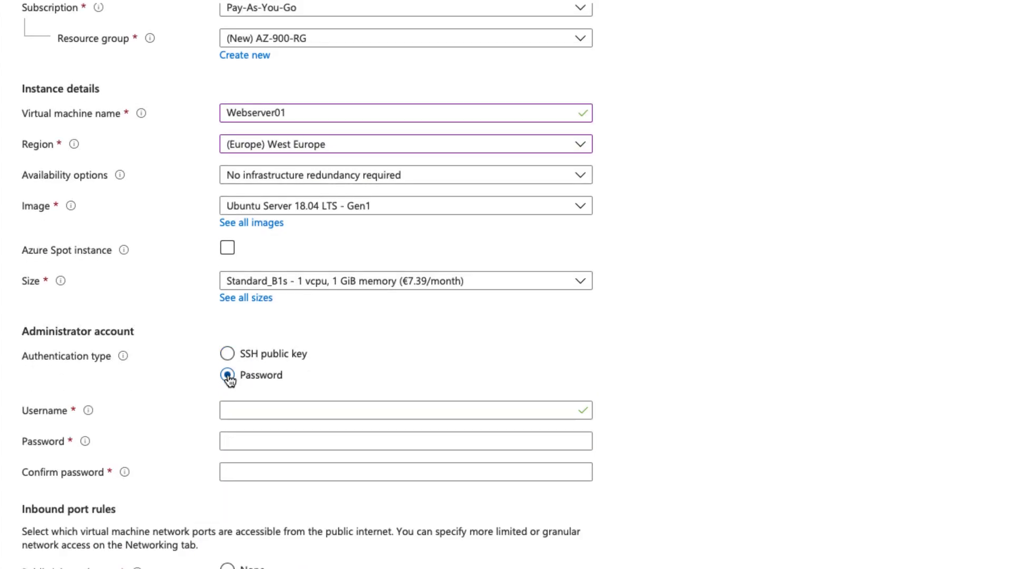
double_click(246, 376)
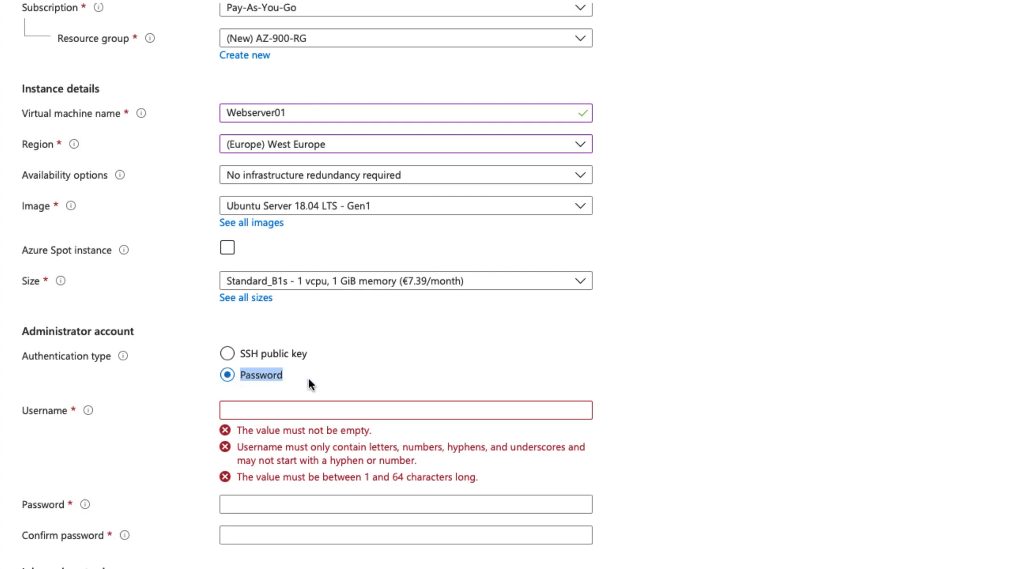
click(304, 411)
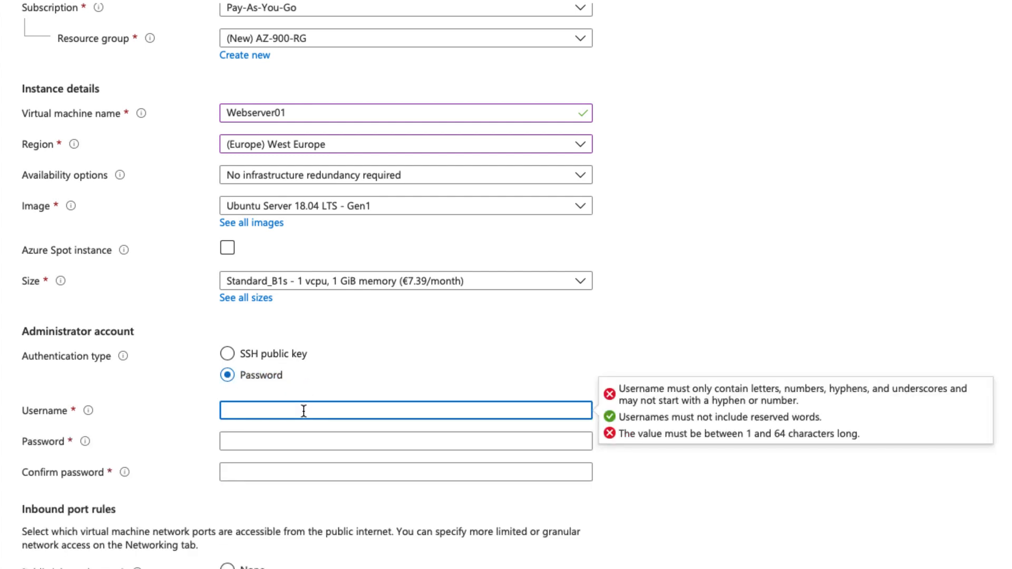
text(adminuser)
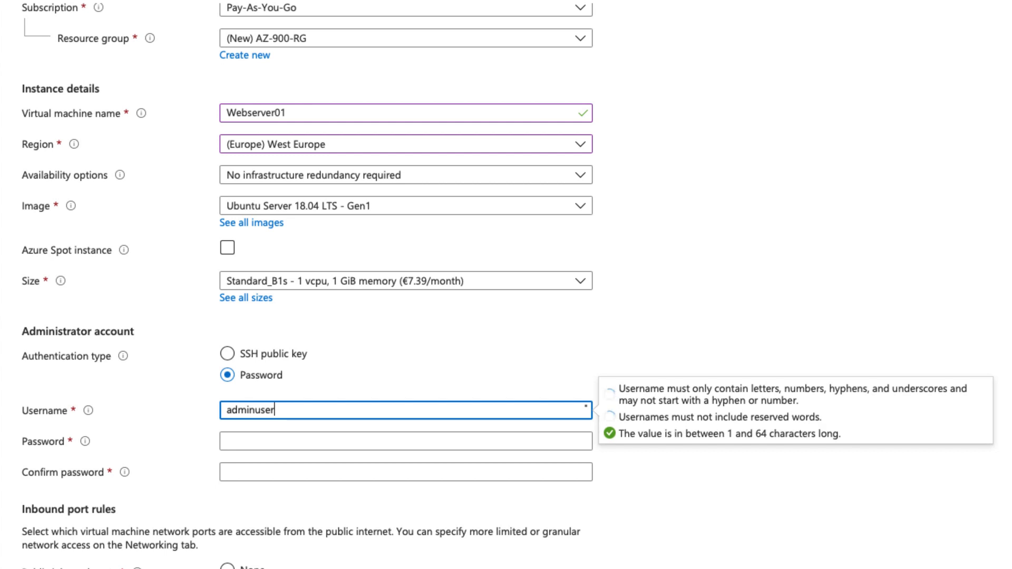
key(Tab)
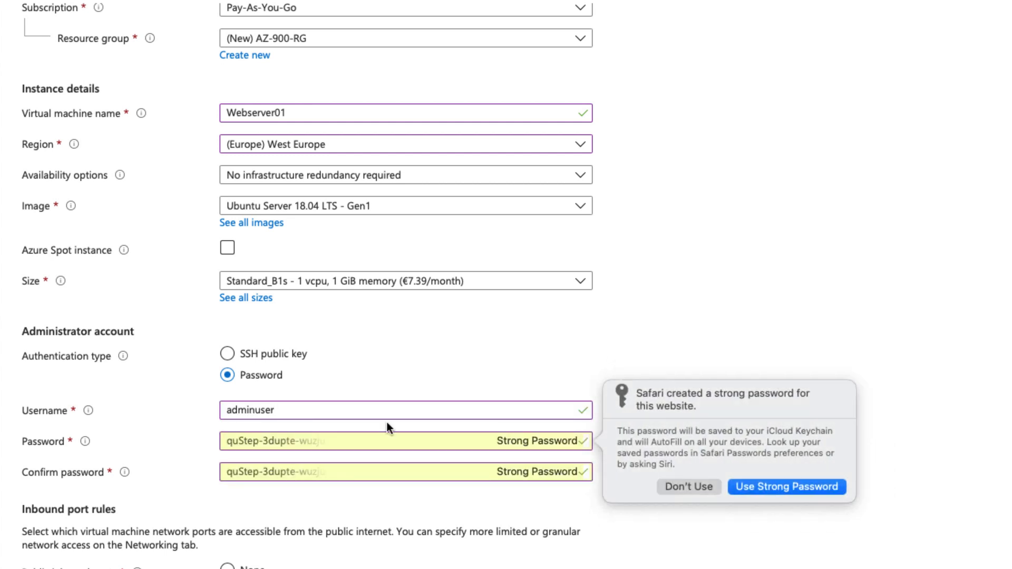
click(678, 486)
text(••••)
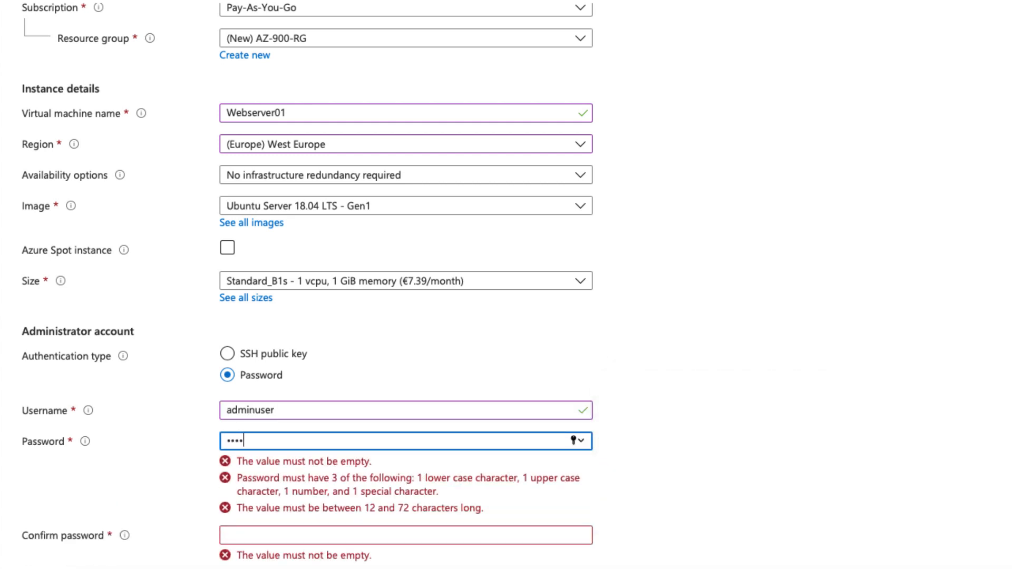
key(Tab)
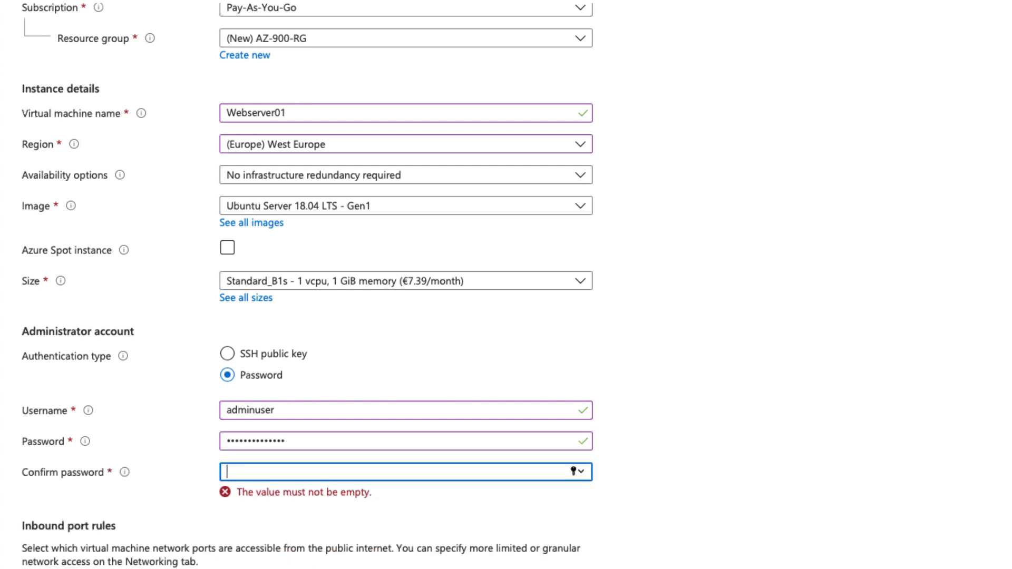
text(••••••••••••••)
- Confirm that only SSH (22) is allowed as an inbound port
scroll(787, 401, down, 3)
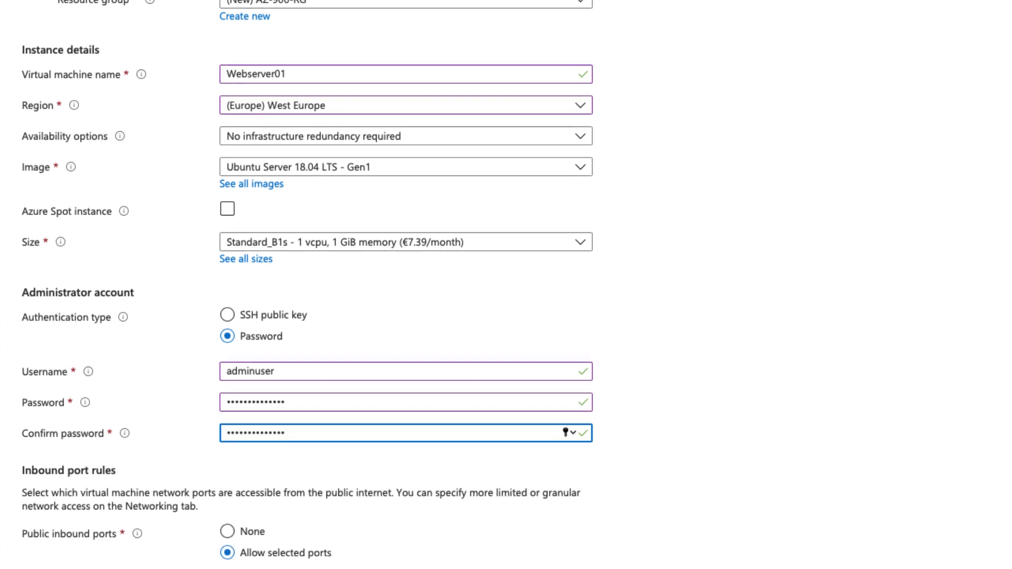
scroll(722, 385, down, 2)
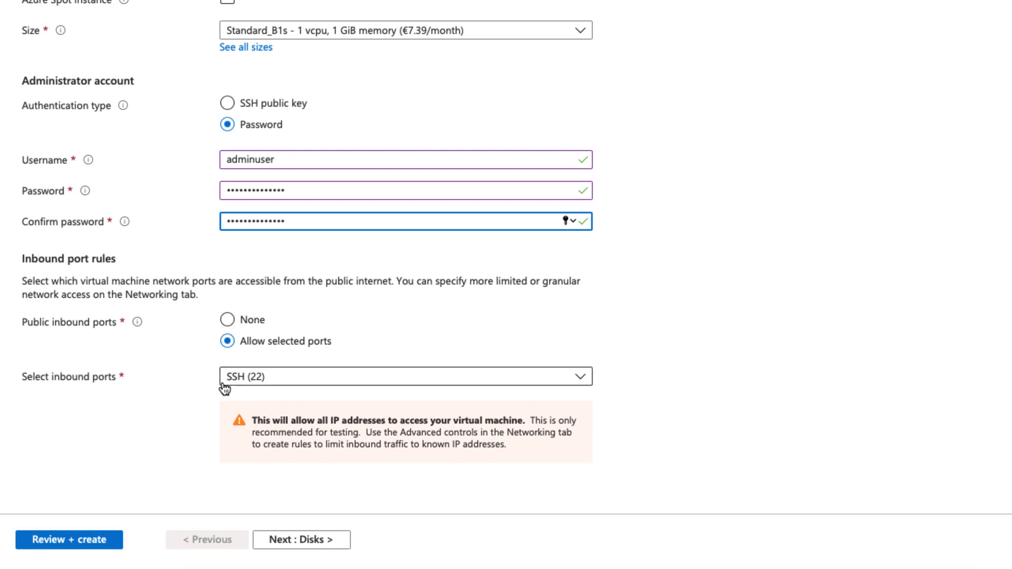
click(525, 380)
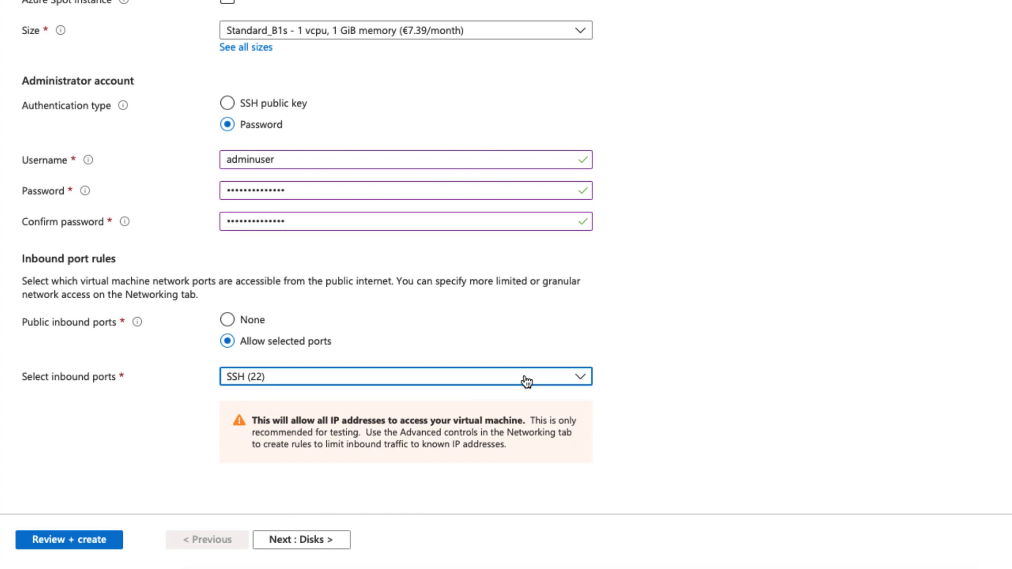
scroll(524, 382, up, 1)
click(529, 406)
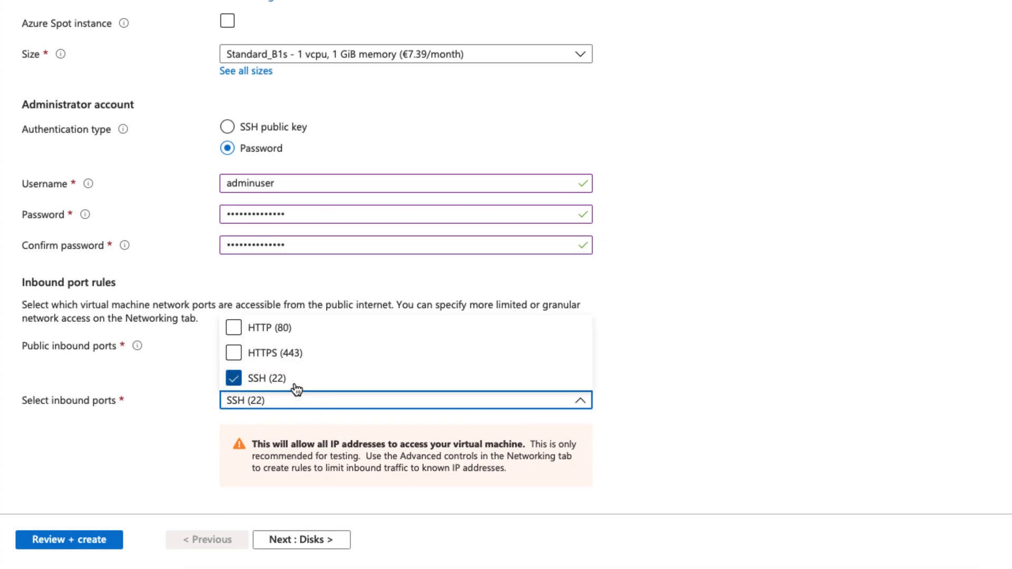
click(645, 399)
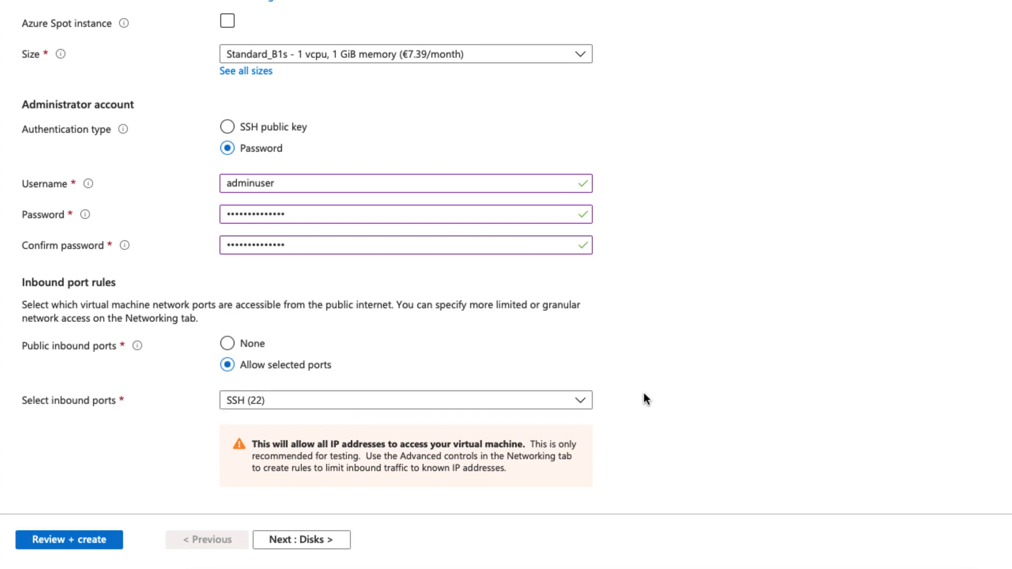
- Keep the default 30 GiB Premium SSD OS disk and continue to Networking
click(323, 542)
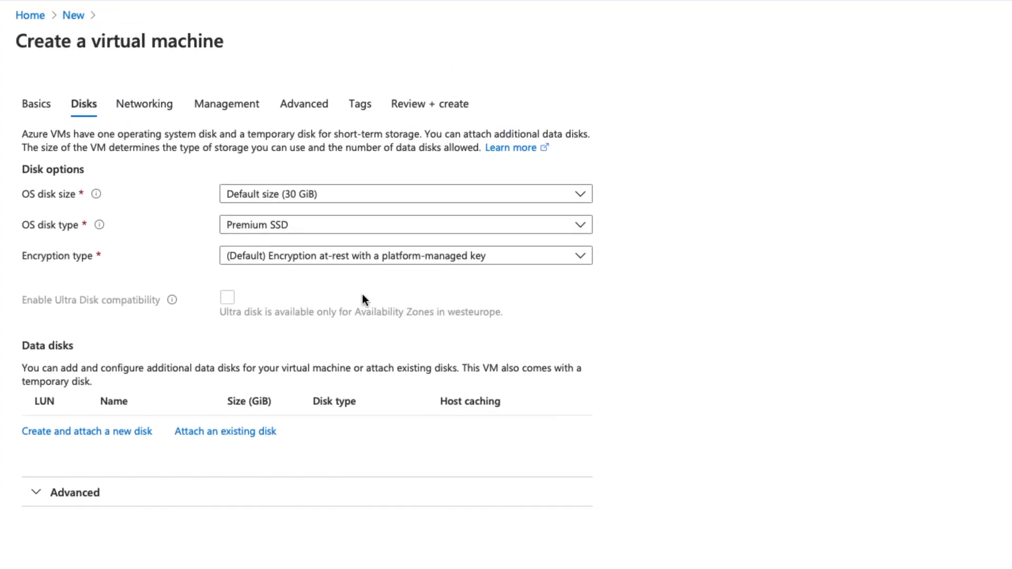
click(517, 199)
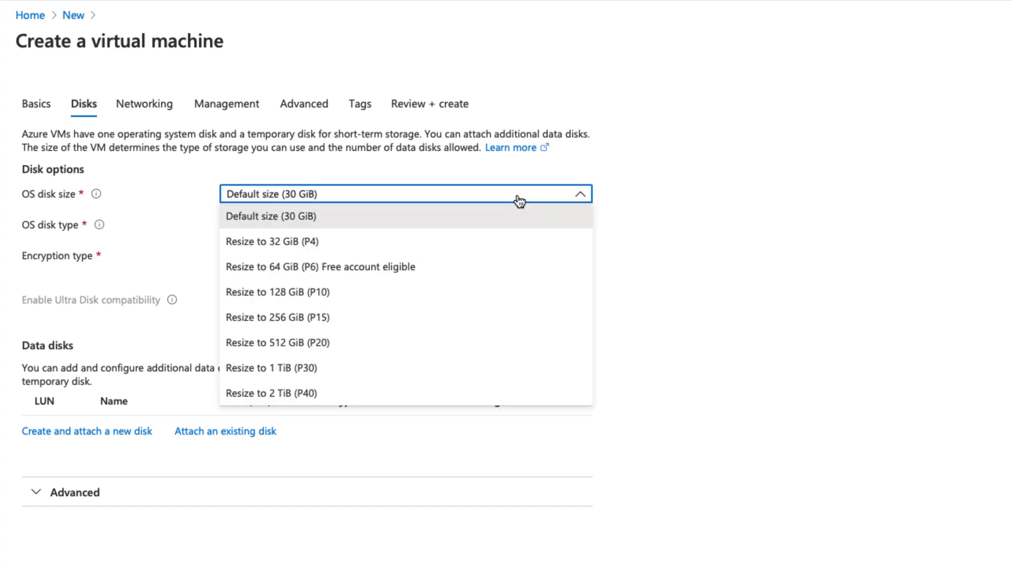
click(519, 199)
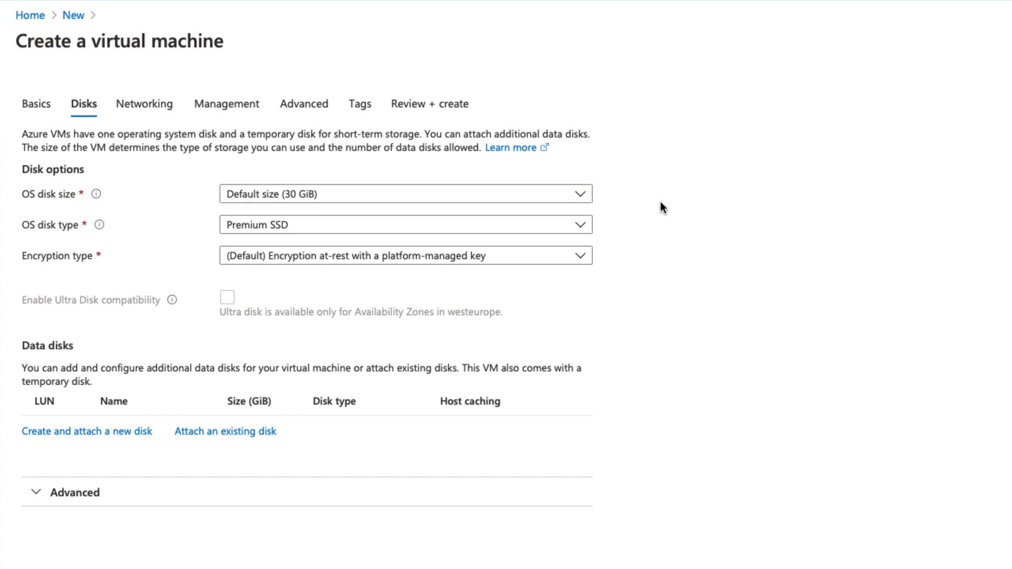
click(579, 227)
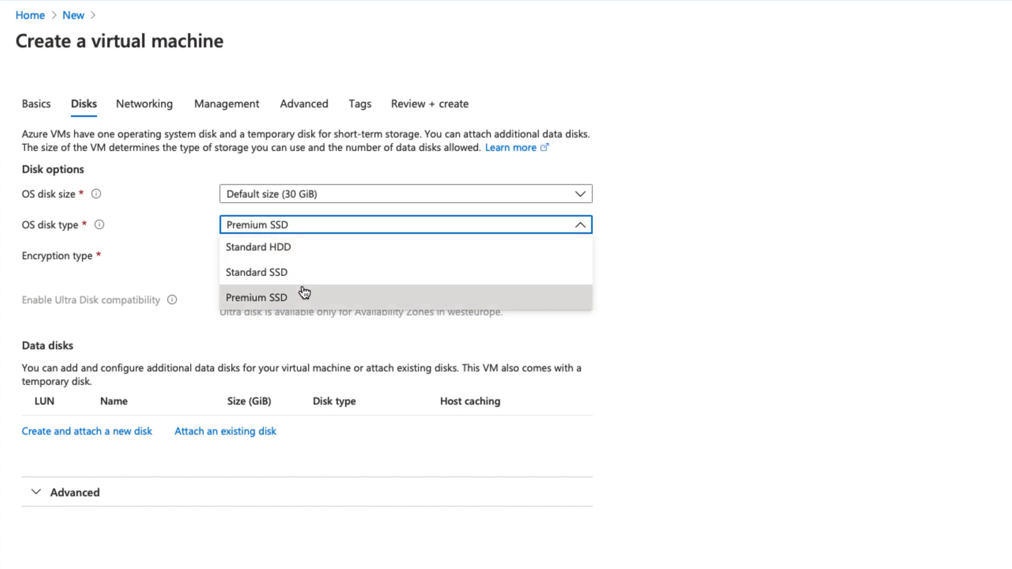
click(636, 342)
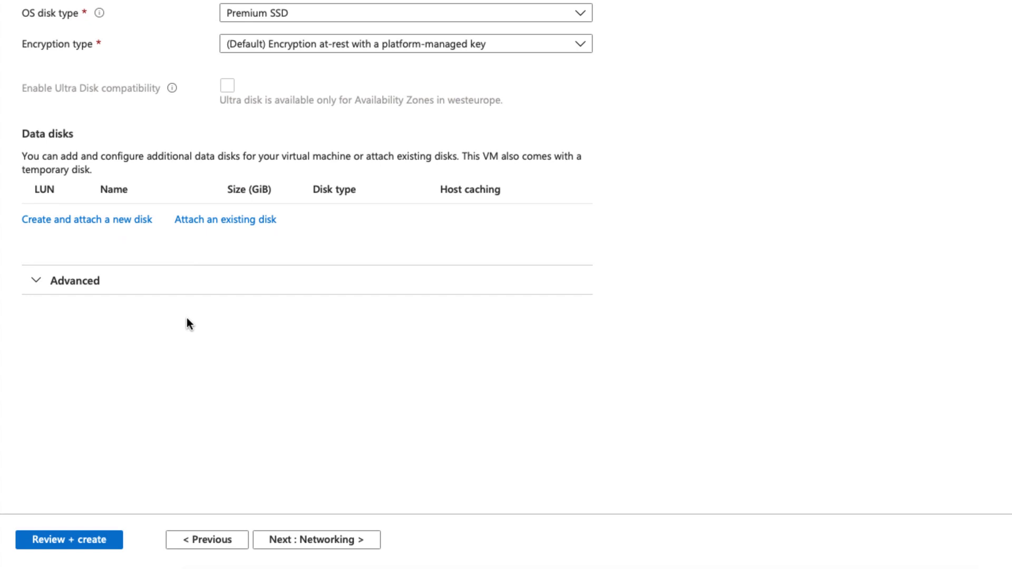
click(330, 543)
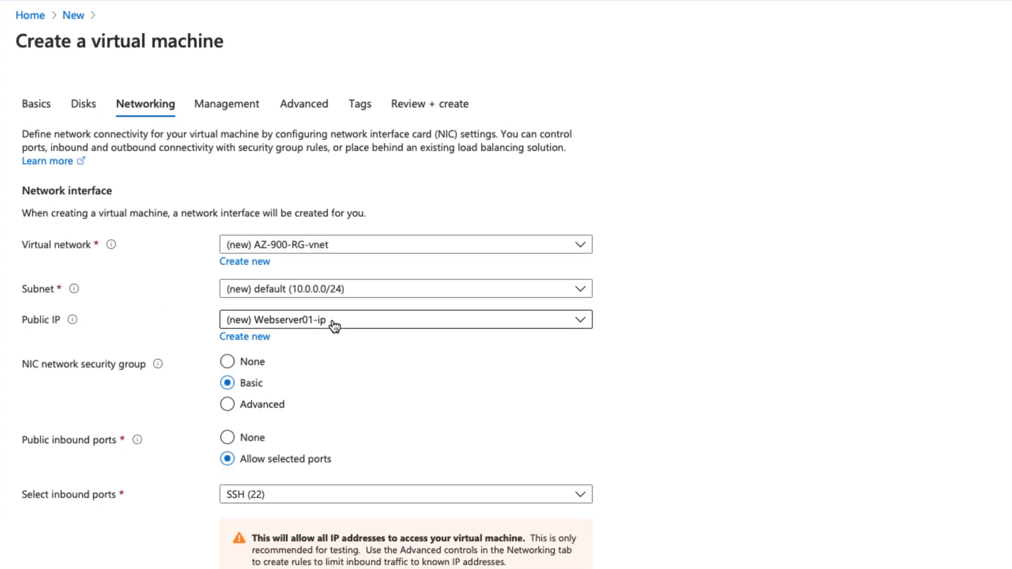
- Create a new virtual network named AZ-900-vNET with address range 10.0.0.0/16
mouse_move(112, 249)
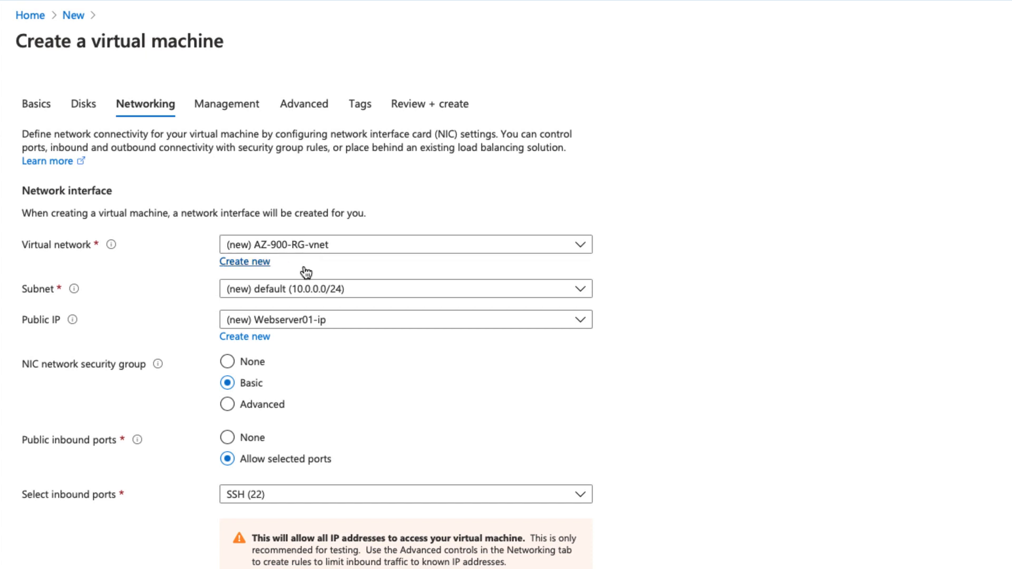
click(258, 265)
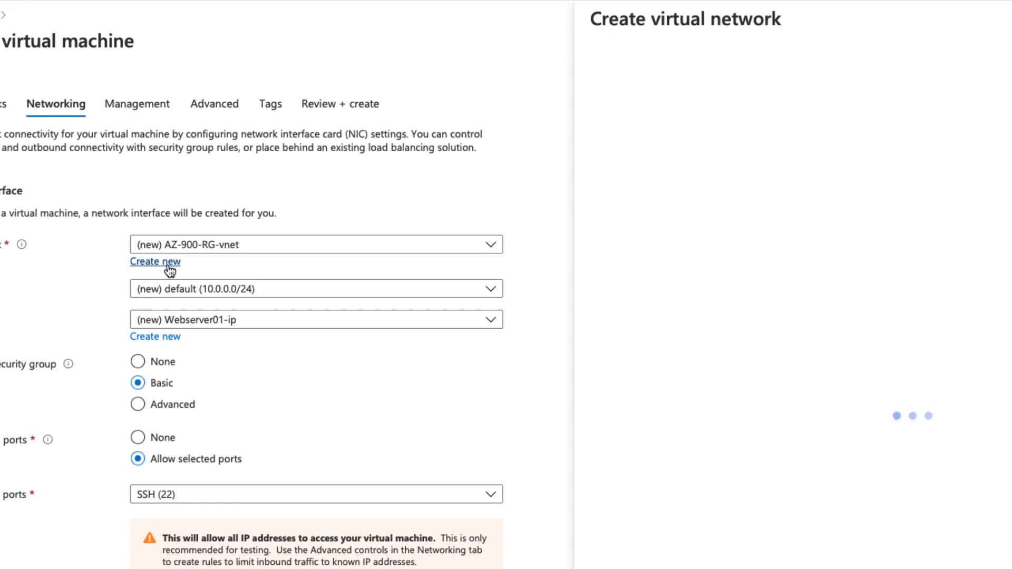
click(483, 135)
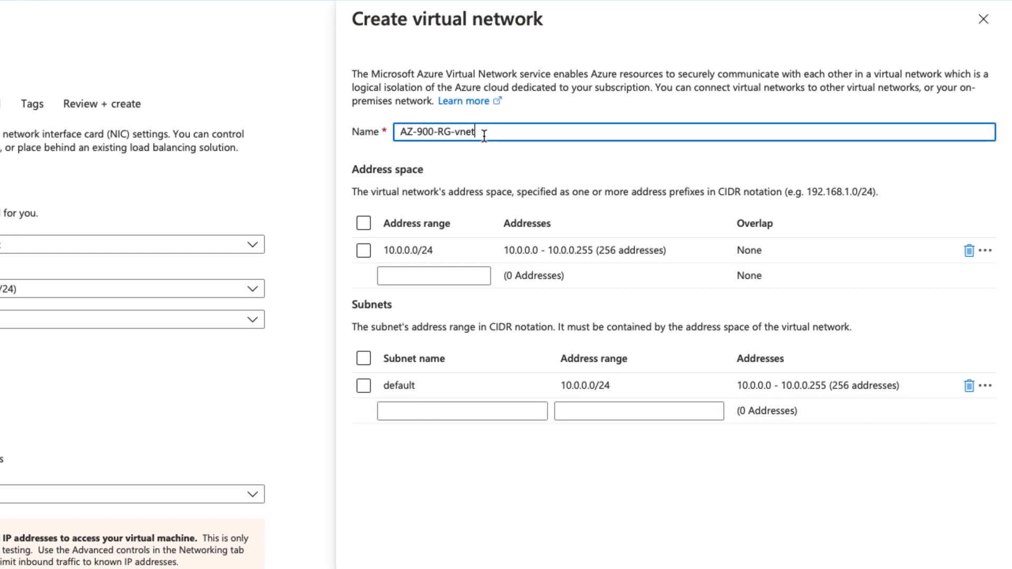
key(BackSpace)
key(BackSpace)
key(BackSpace)
key(BackSpace)
key(BackSpace)
key(BackSpace)
key(BackSpace)
text(vNET)
click(969, 252)
click(475, 253)
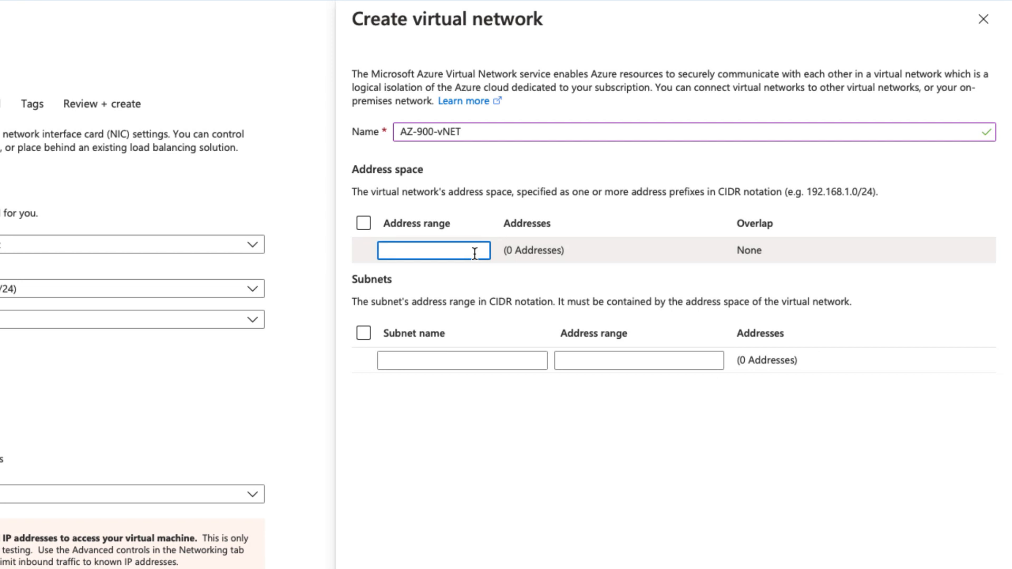
text(10.0.0.0)
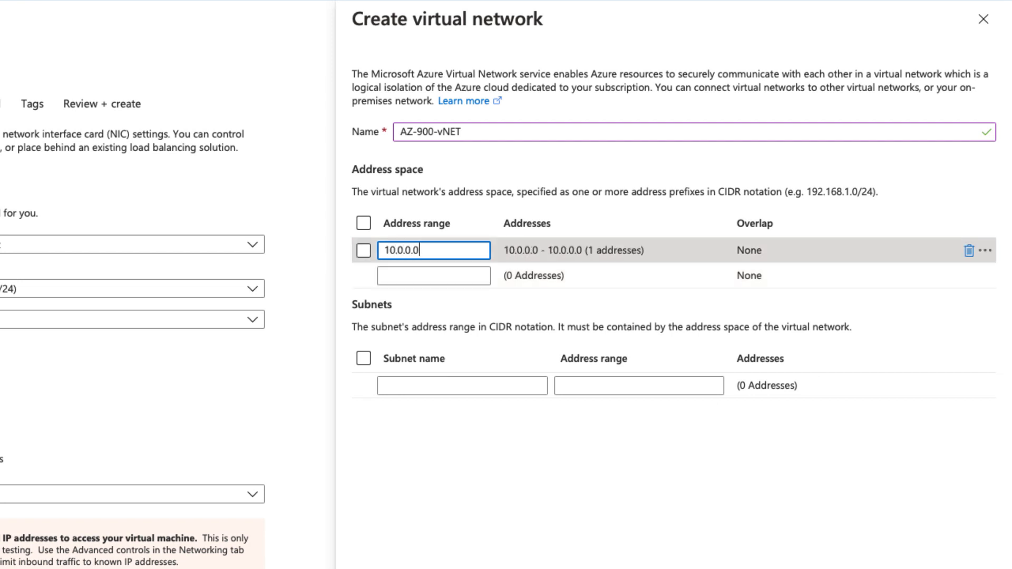
text(/16)
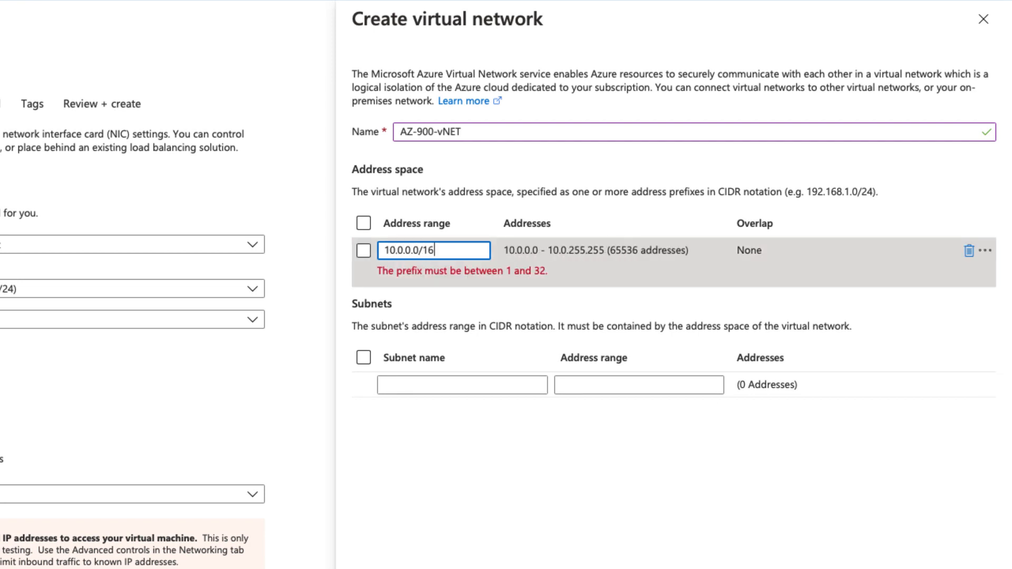
- Add Subnet1 with range 10.0.0.0/24 and confirm the network
click(428, 385)
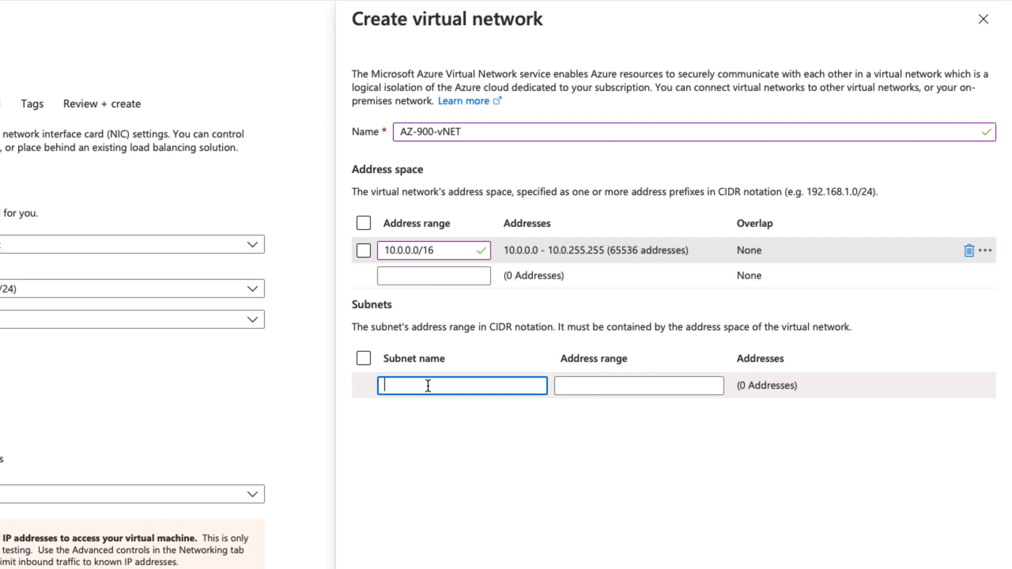
key(BackSpace)
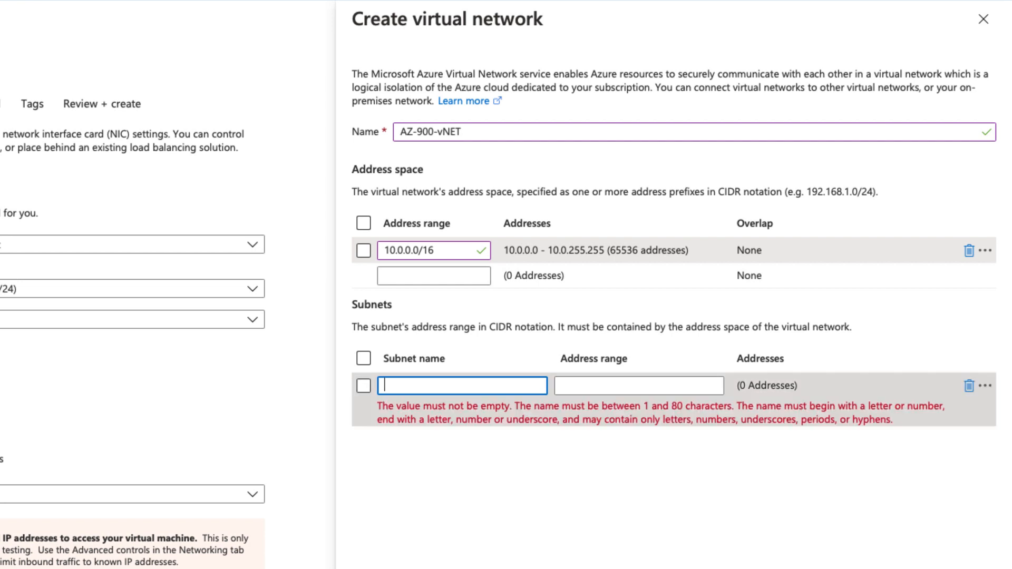
text(Subnet1)
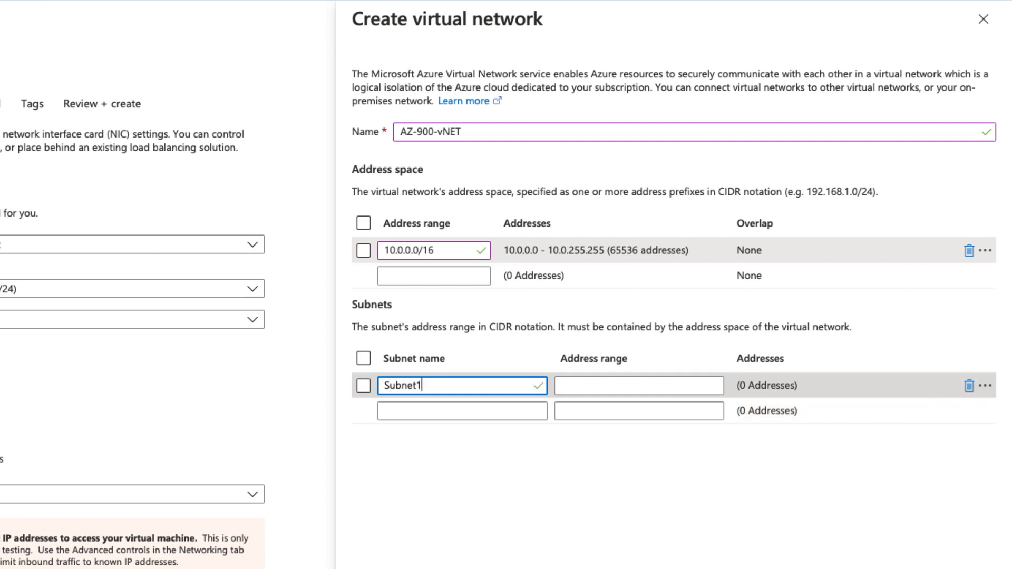
key(Tab)
text(10.0.0.0)
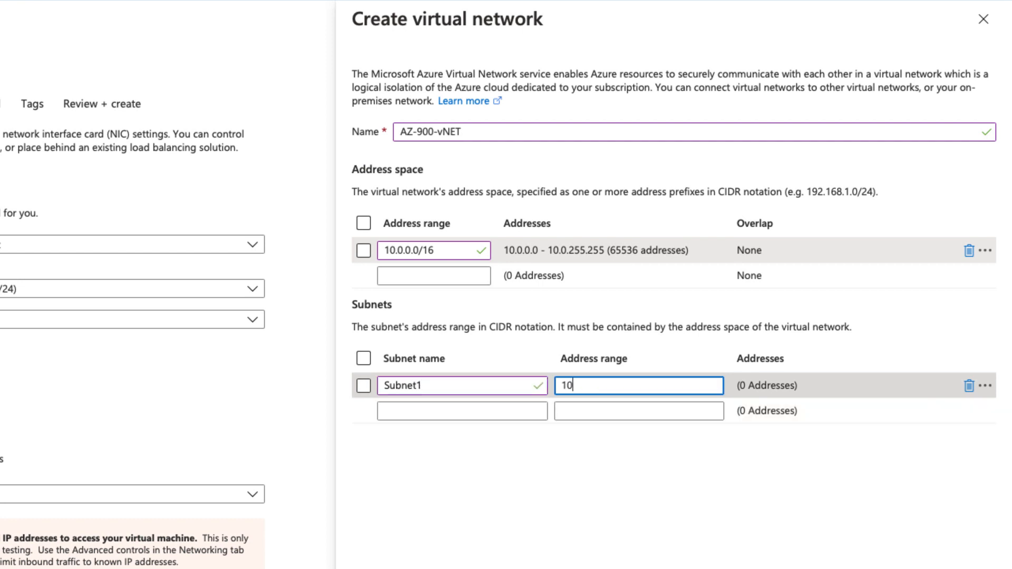
text(/24)
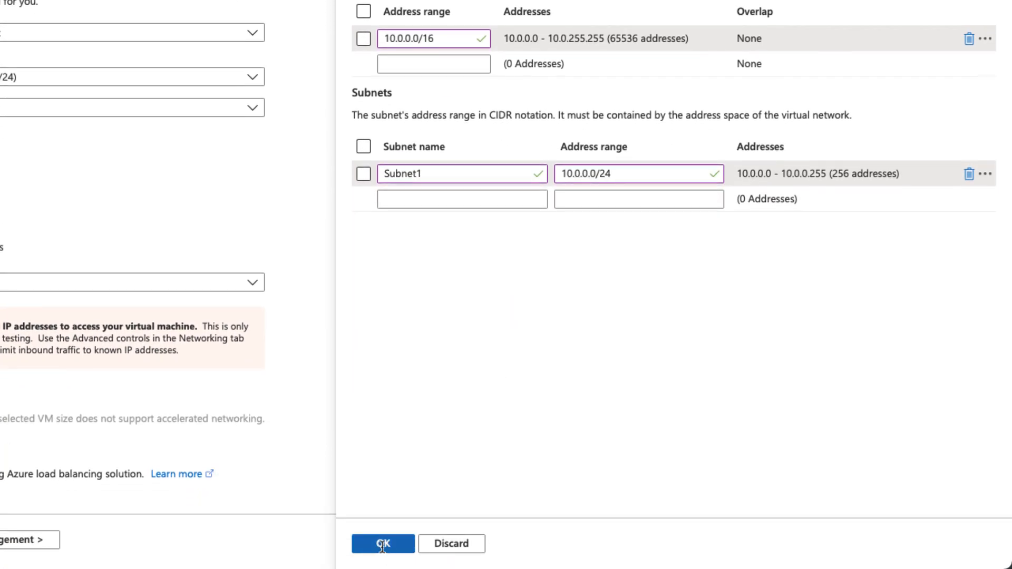
click(383, 544)
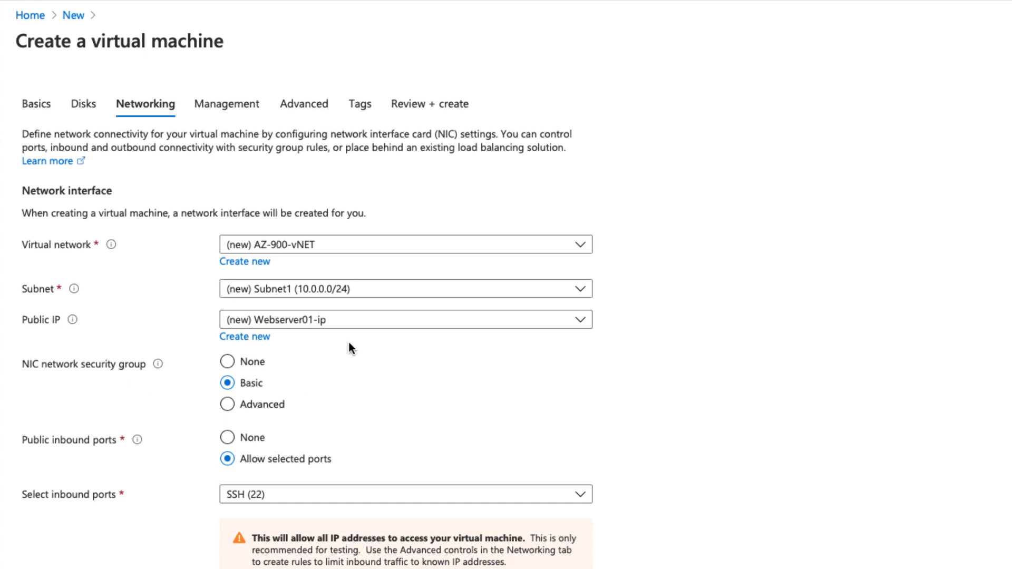
- Create a new public IP named Webserver01-PIP and advance to Management
click(233, 344)
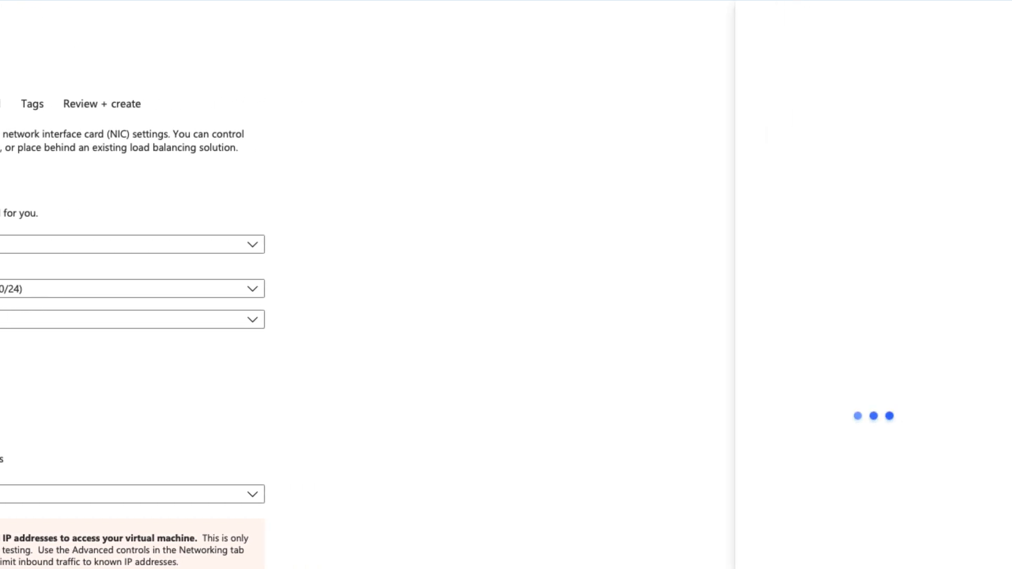
key(BackSpace)
key(BackSpace)
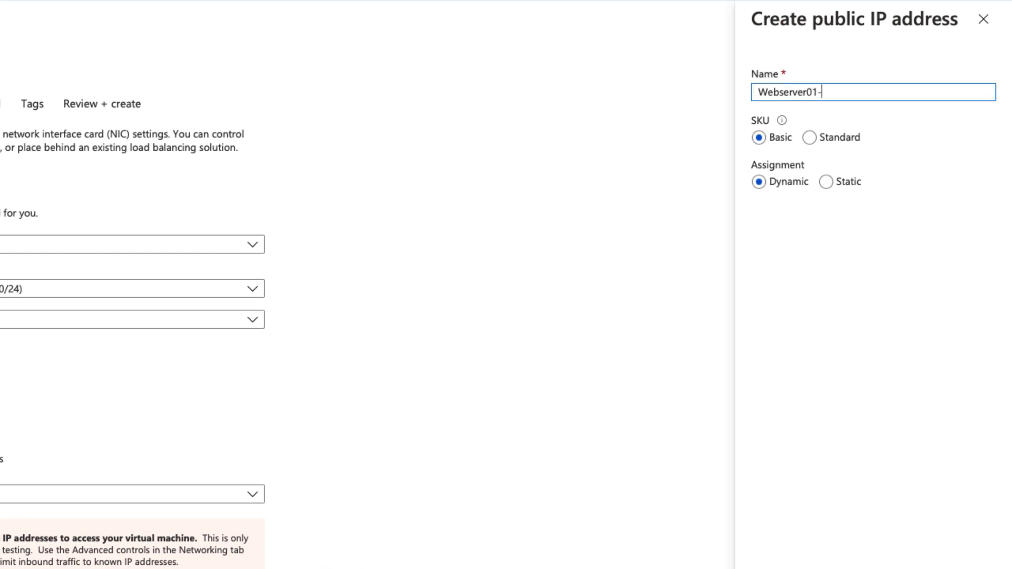
text(PIP)
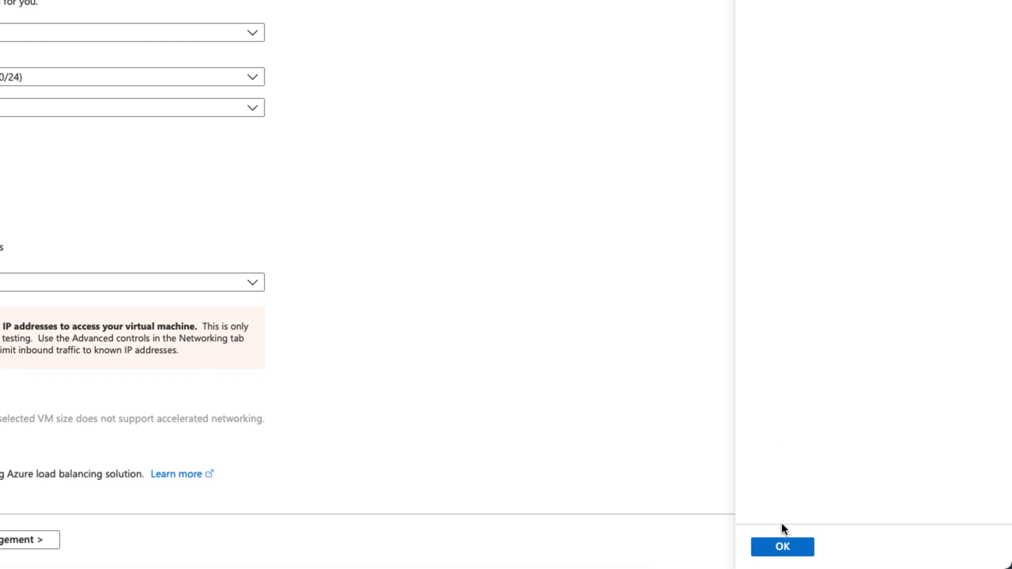
click(782, 548)
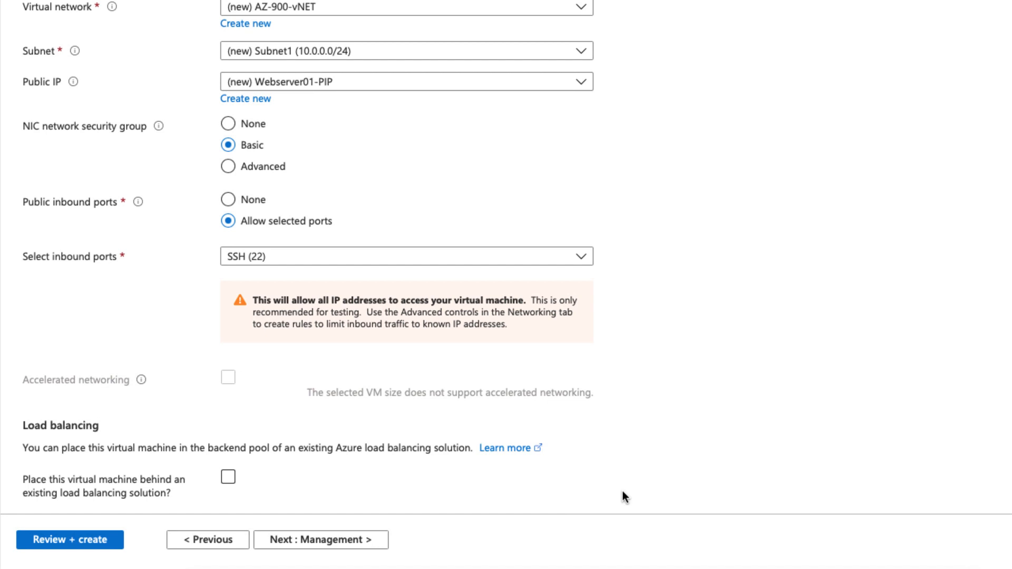
click(346, 546)
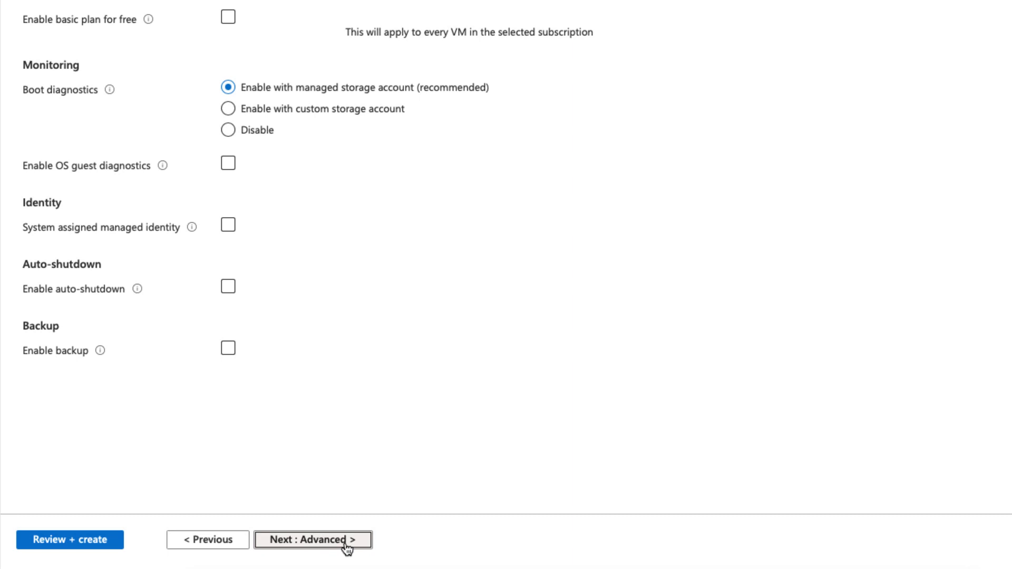
- Skip ahead to Tags and add the tag Name = Webserver01
click(346, 546)
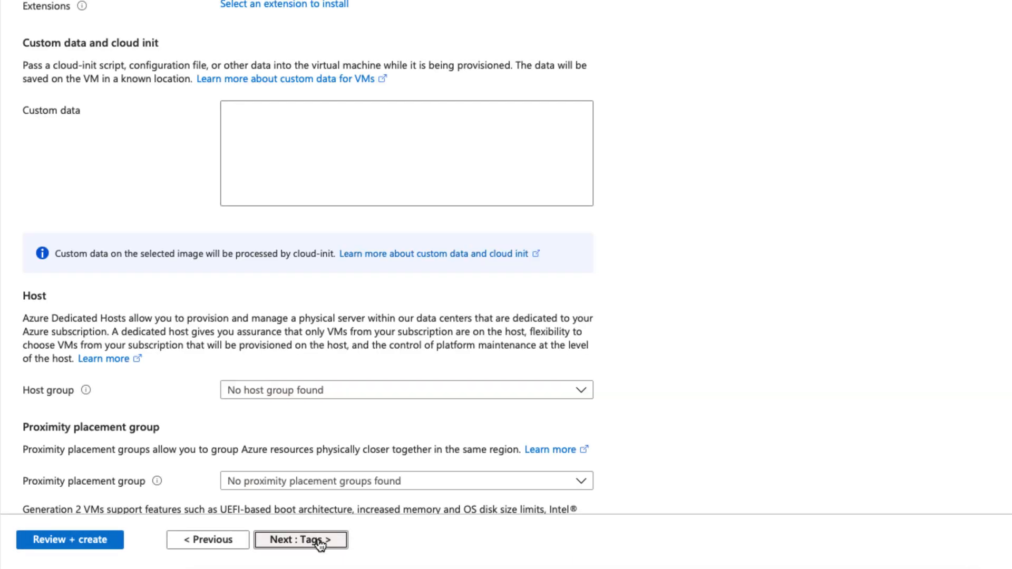
click(320, 541)
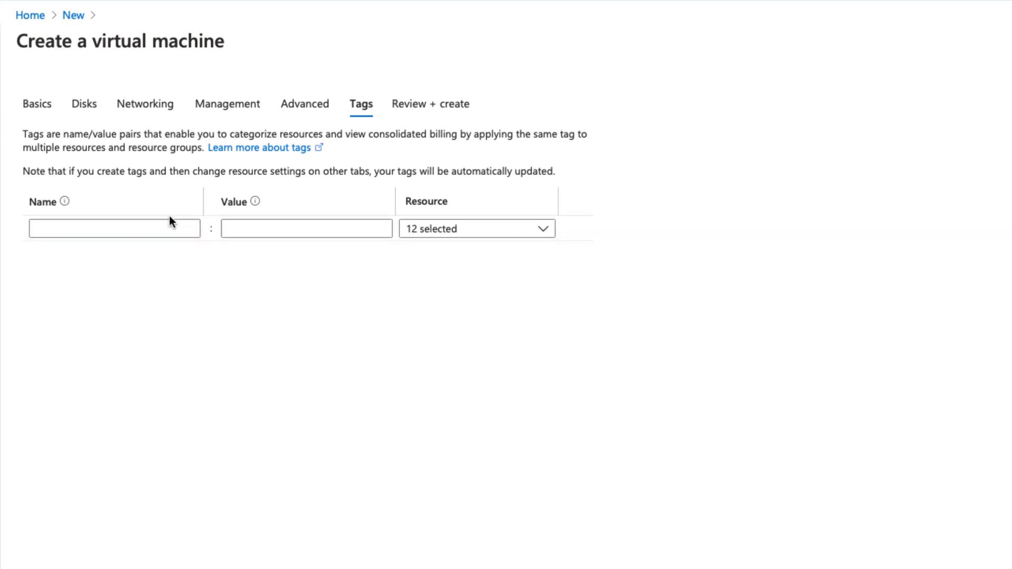
click(58, 228)
click(58, 228)
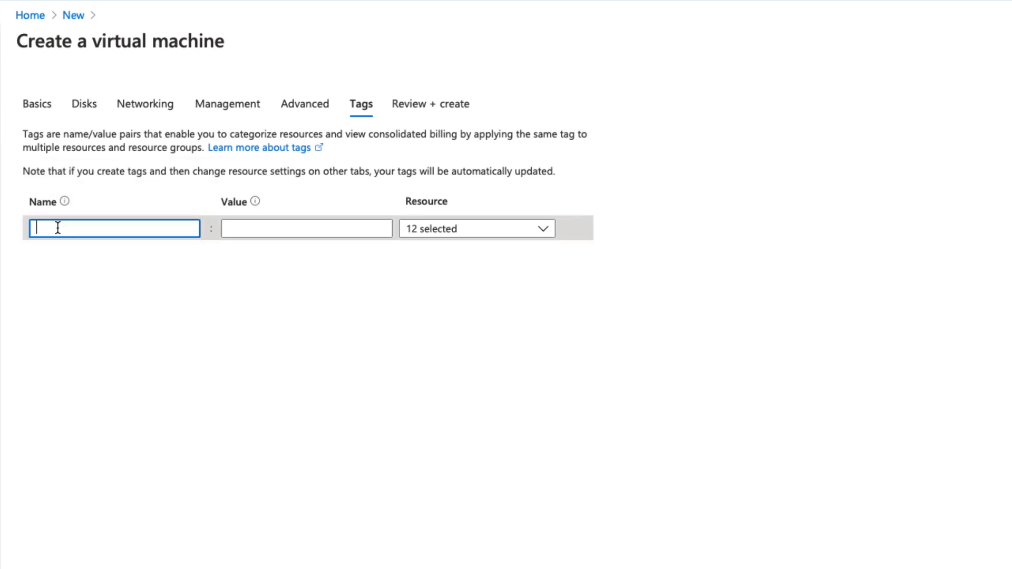
text(Name)
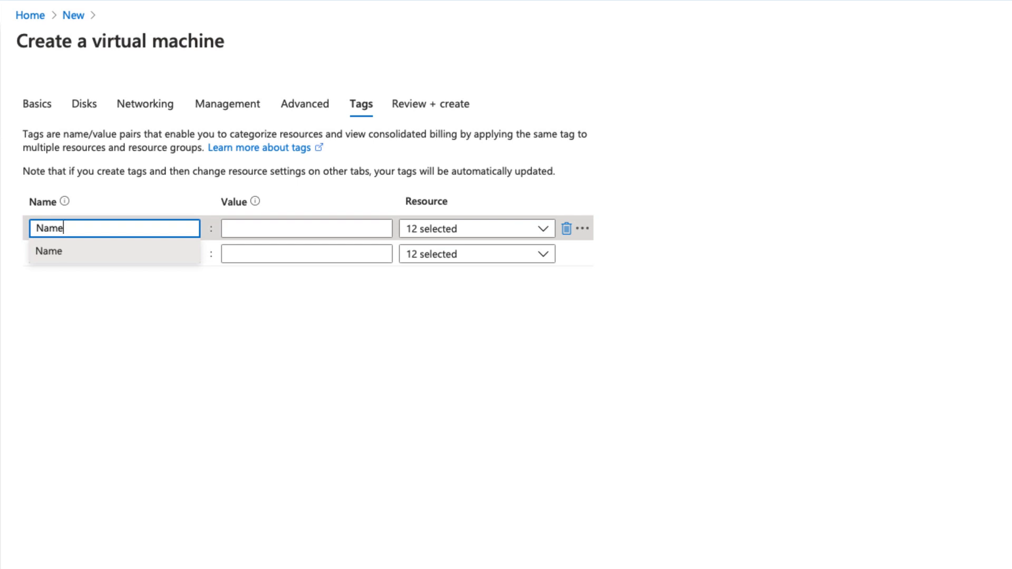
key(Tab)
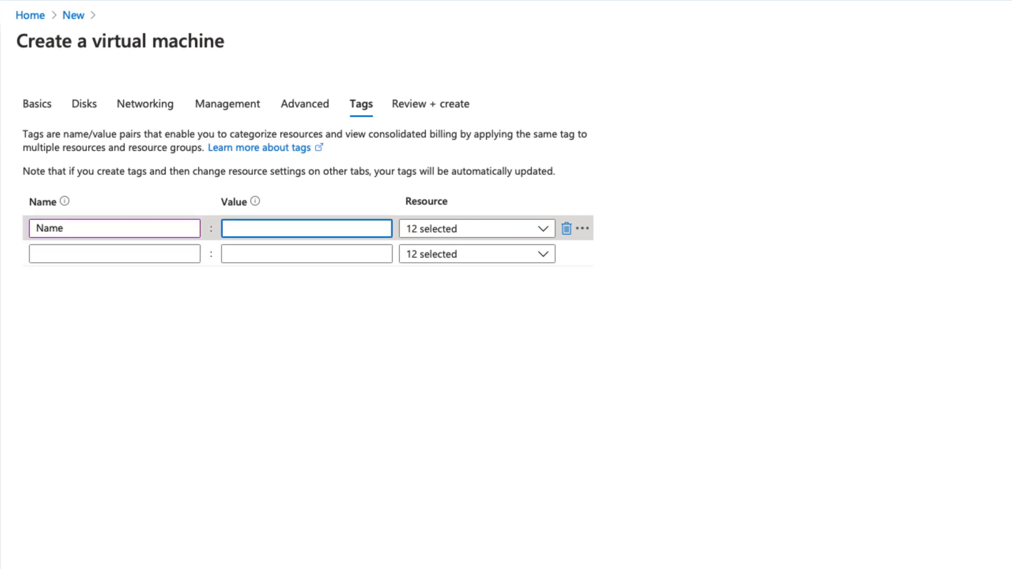
text(Webserver01)
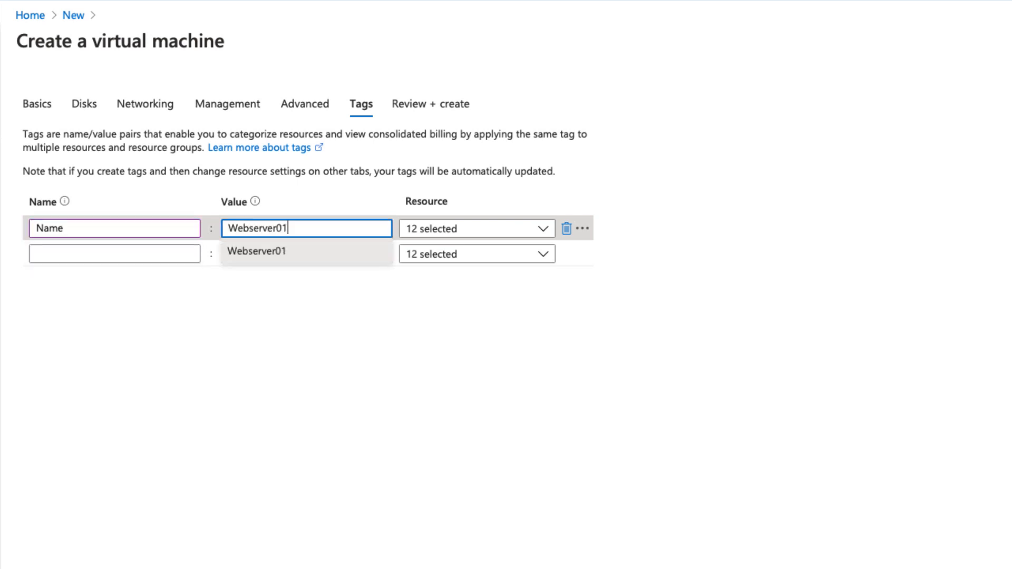
- Add a second tag, Cost Center = AZ-900
click(53, 255)
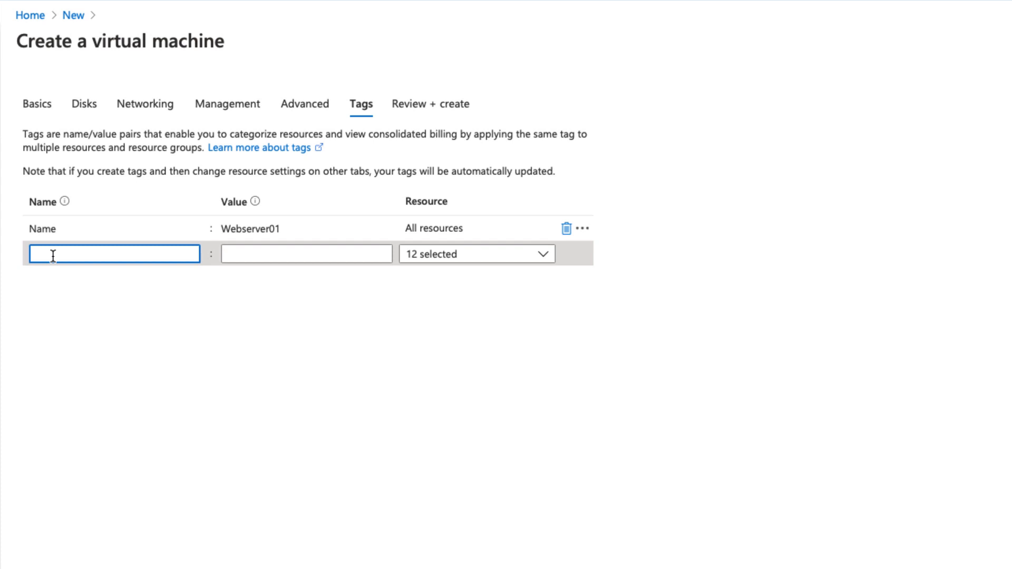
text(Cost Center)
key(Tab)
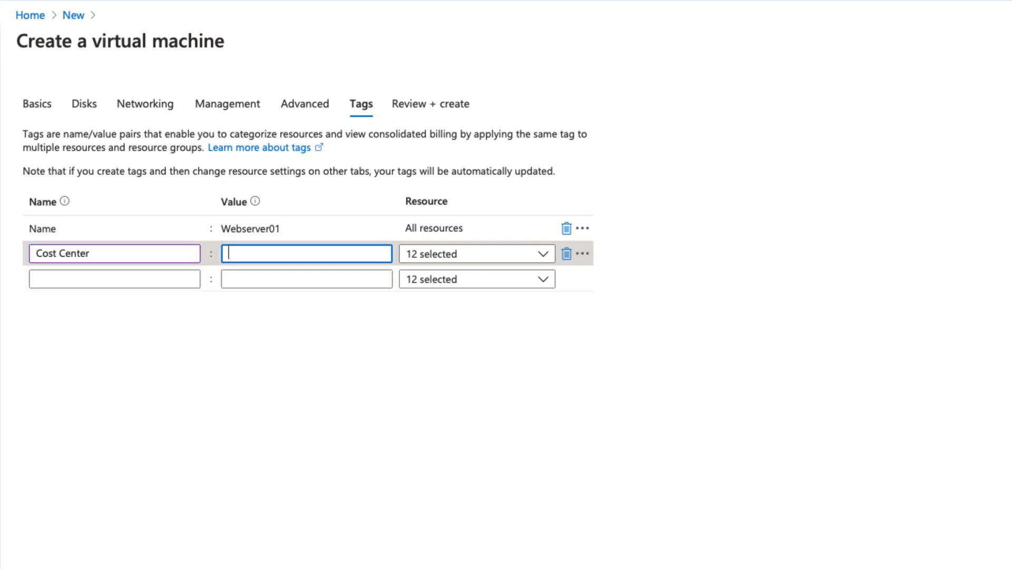
text(AZ-90)
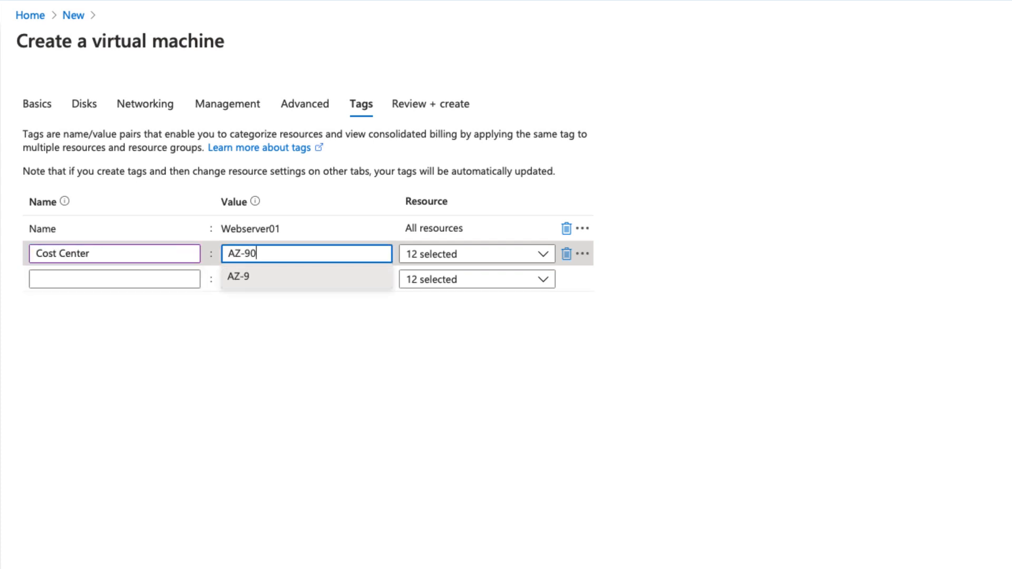
text(0)
click(70, 356)
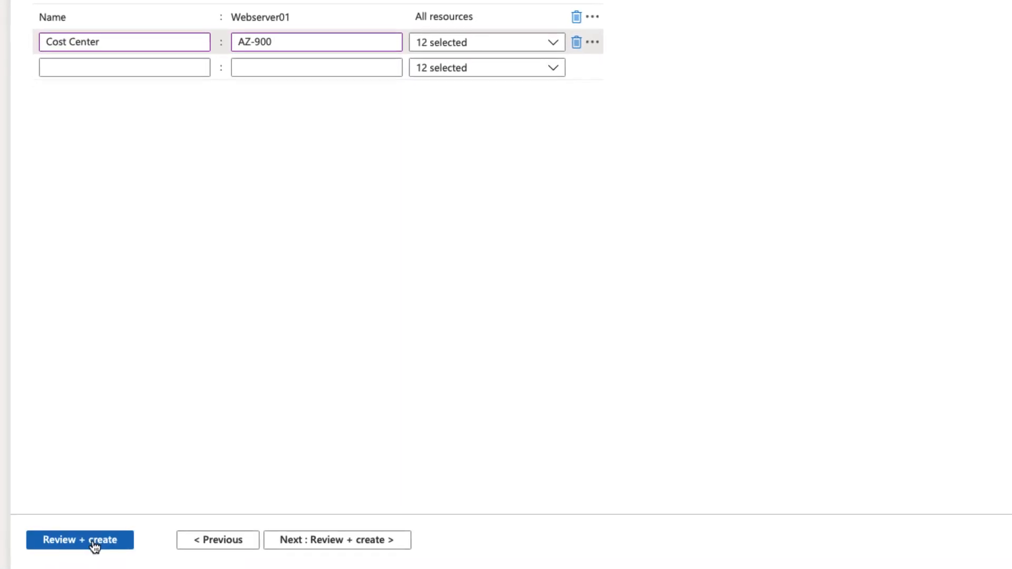
- Validate and create the Webserver01 VM, then check deployment progress
click(93, 542)
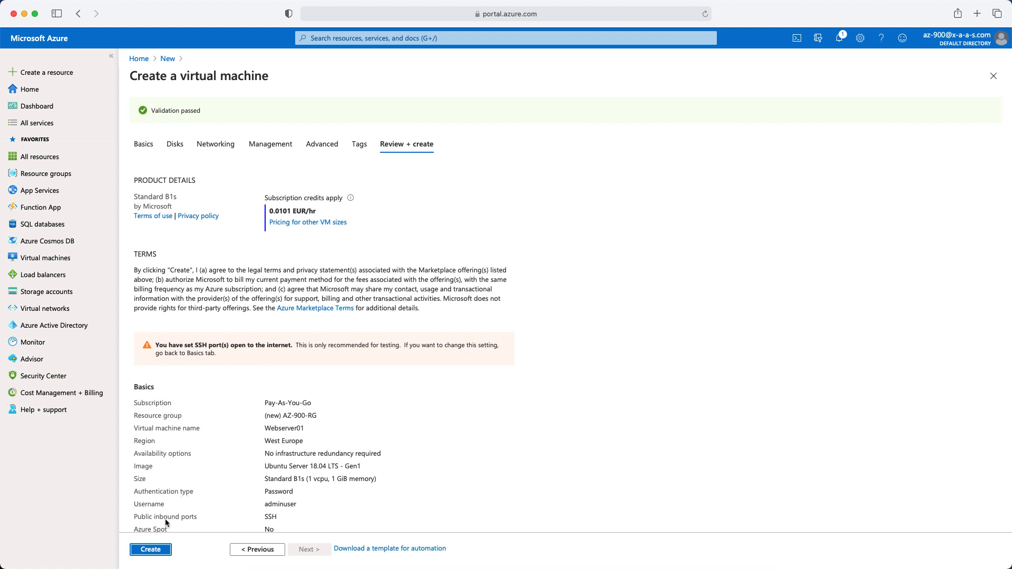
click(158, 552)
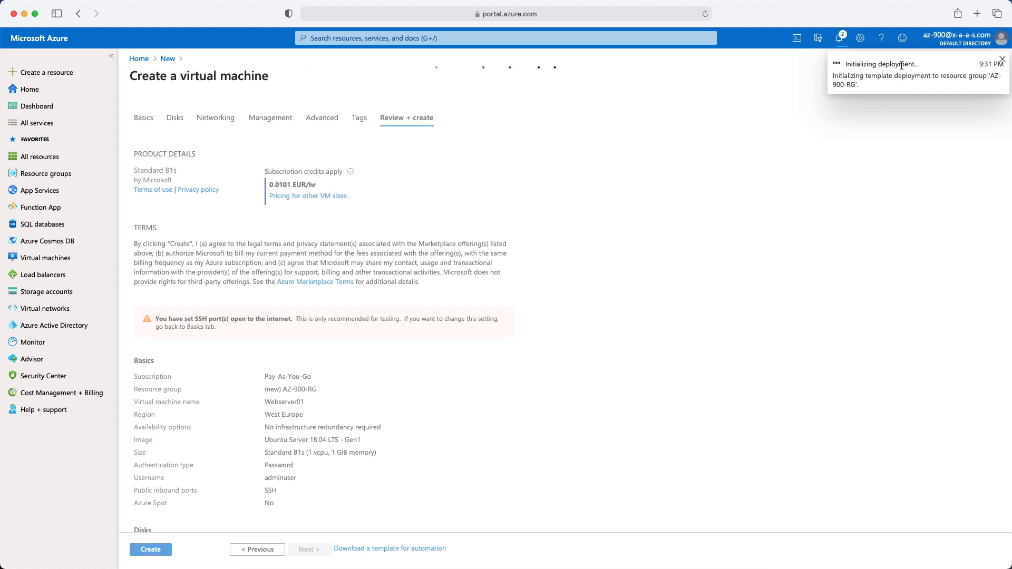
click(848, 74)
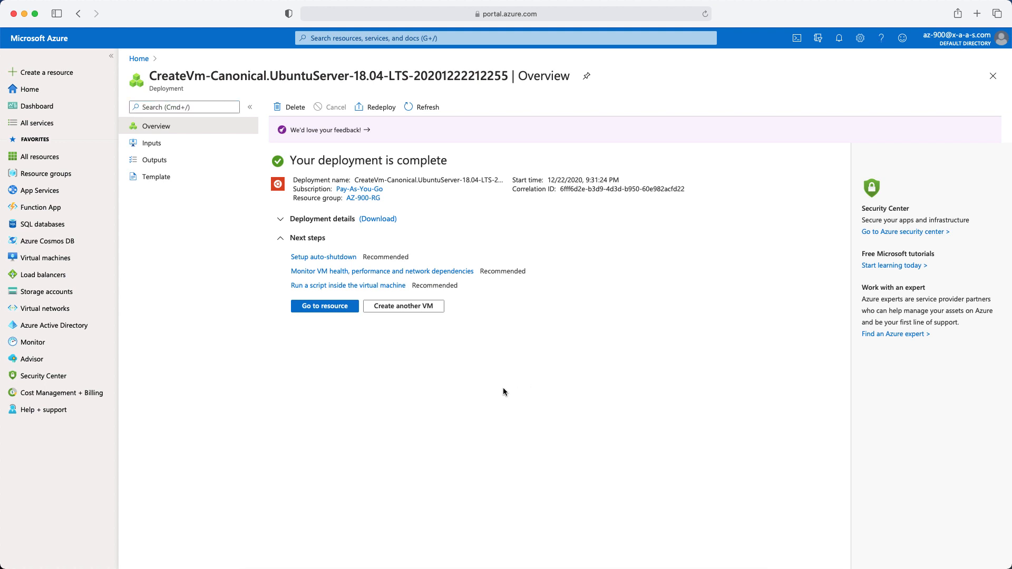
- Open the Webserver01 VM overview and copy its public IP address
click(336, 309)
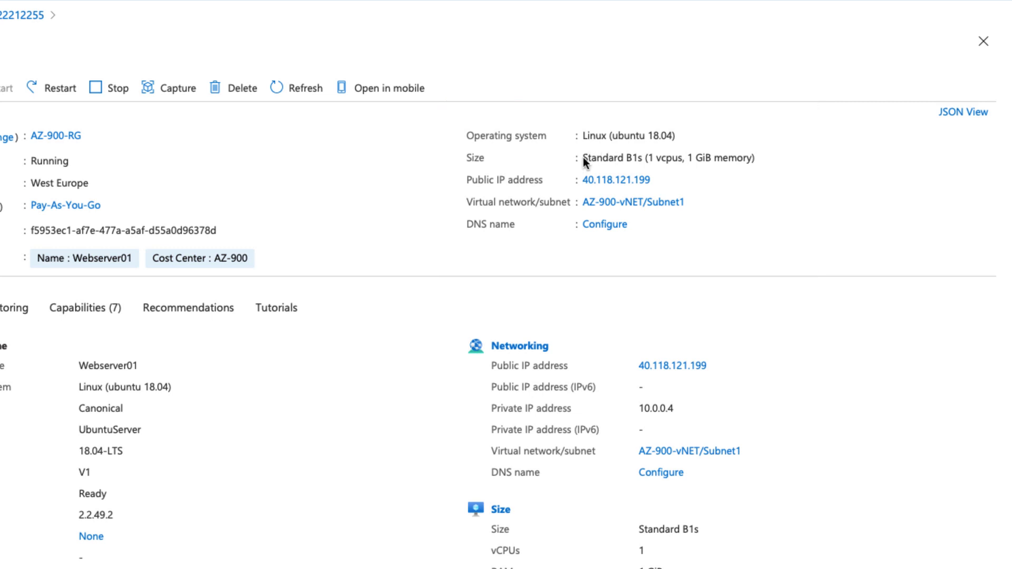
drag(583, 158, 655, 158)
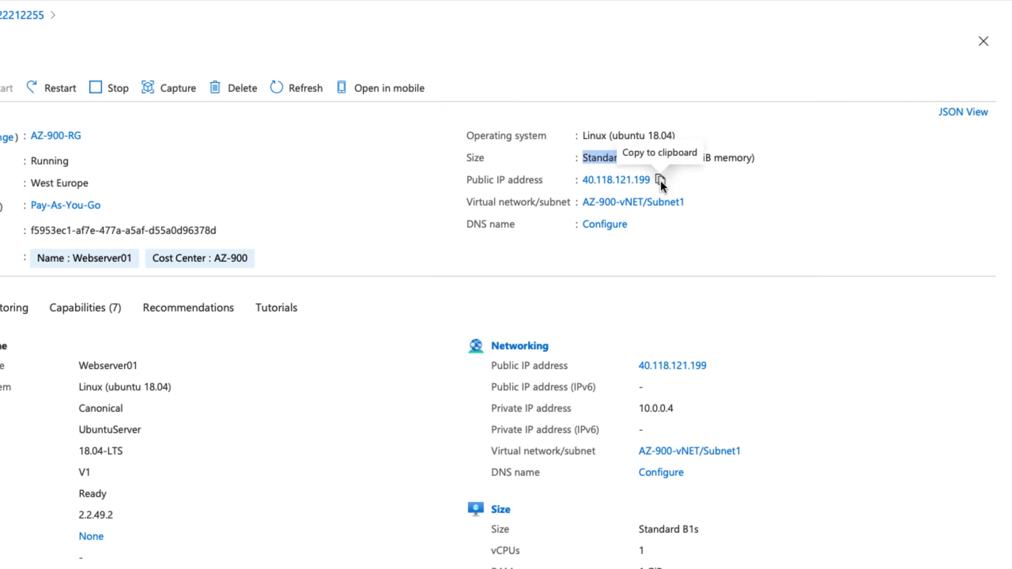
click(660, 180)
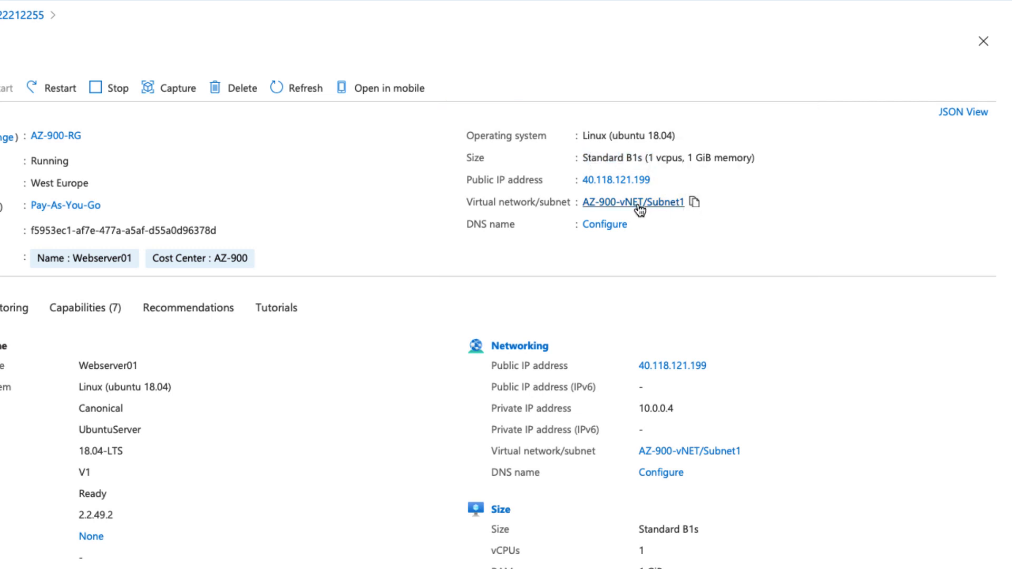